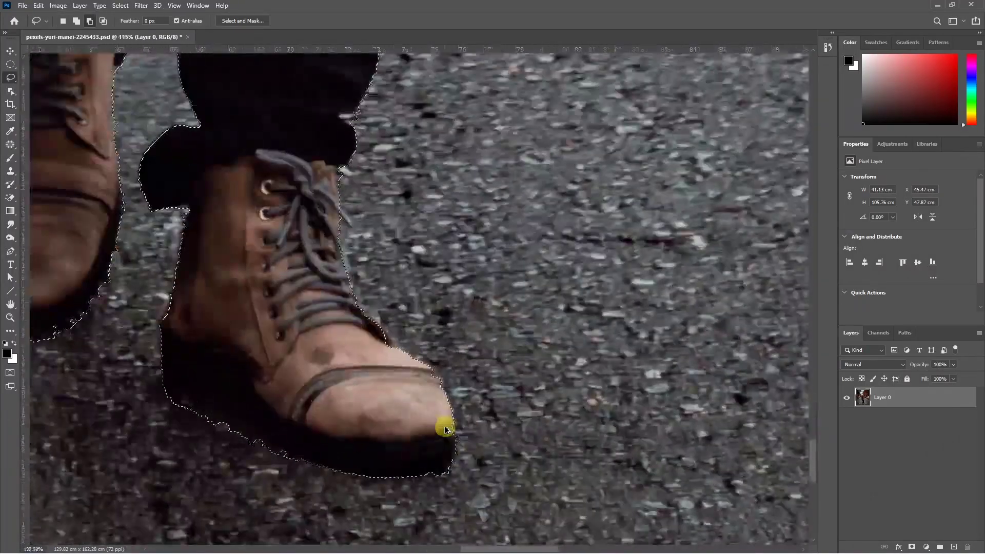
Step: Copy the selected man from Layer 0 onto a new layer and toggle the original photo's visibility to check the cutout
{"action": "scroll", "coordinate": [402, 311], "scroll_direction": "down", "scroll_amount": 4}
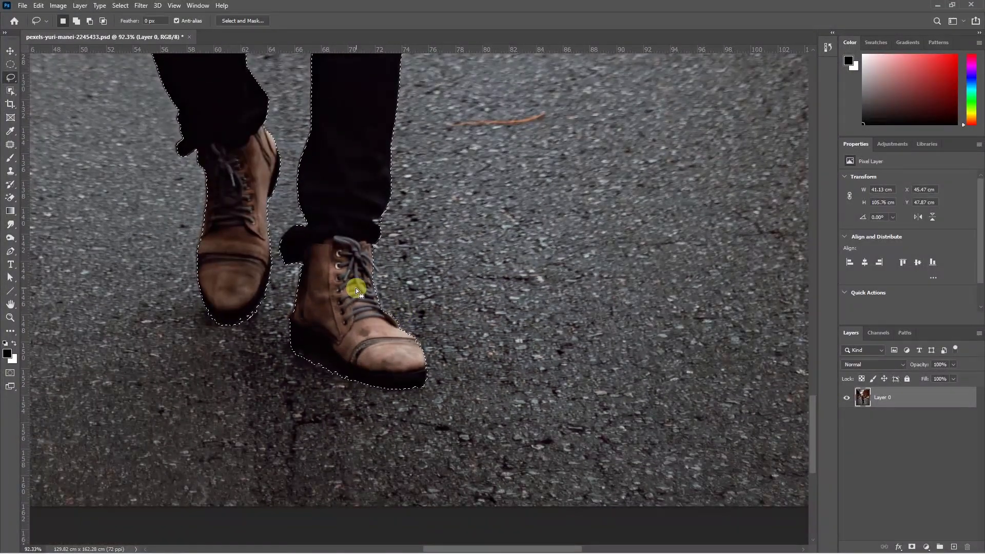
{"action": "scroll", "coordinate": [356, 288], "scroll_direction": "down", "scroll_amount": 6}
{"action": "scroll", "coordinate": [458, 307], "scroll_direction": "up", "scroll_amount": 2}
{"action": "scroll", "coordinate": [478, 318], "scroll_direction": "down", "scroll_amount": 1}
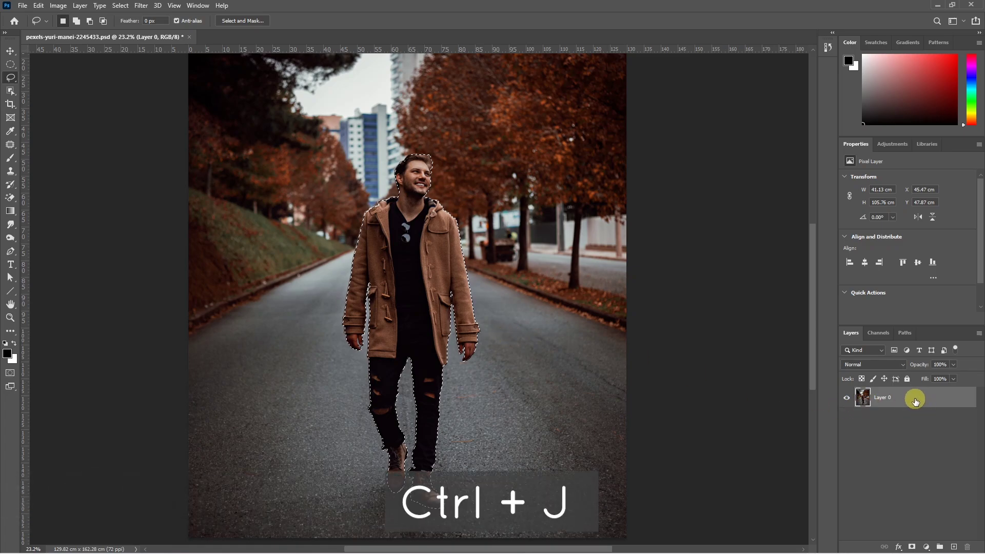
{"action": "key", "text": "ctrl+j"}
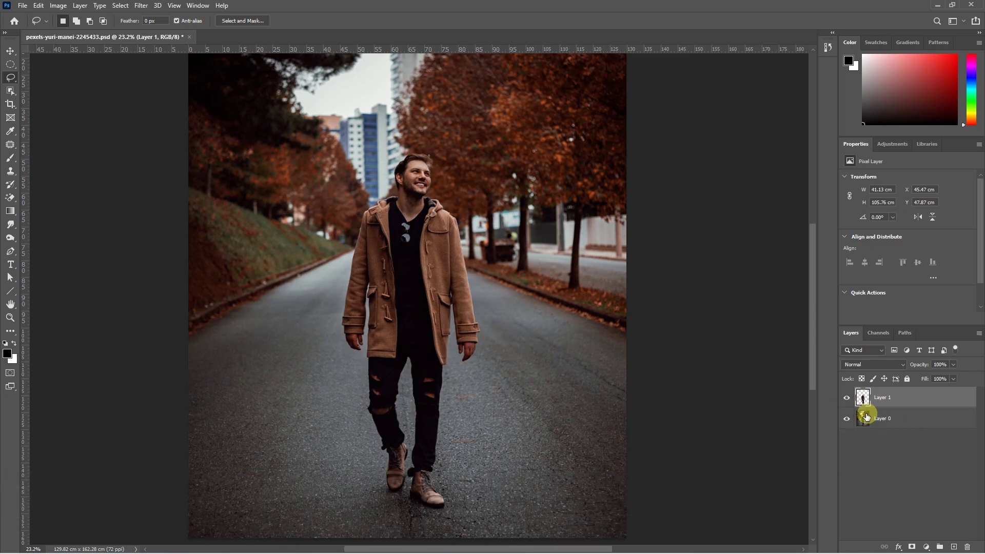
{"action": "left_click", "coordinate": [847, 419]}
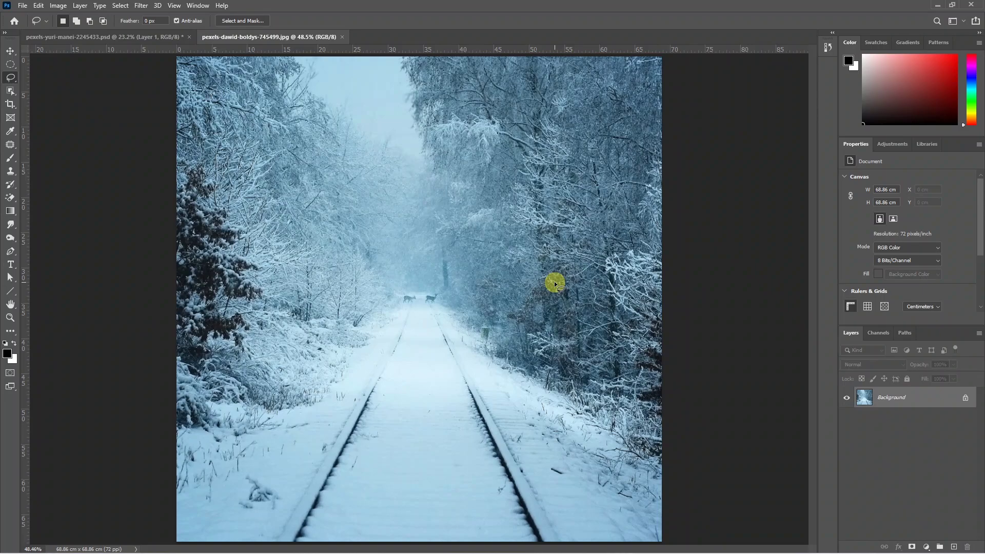
Step: Move the man's cutout layer from the street photo into the snowy railway document
{"action": "left_click", "coordinate": [131, 41]}
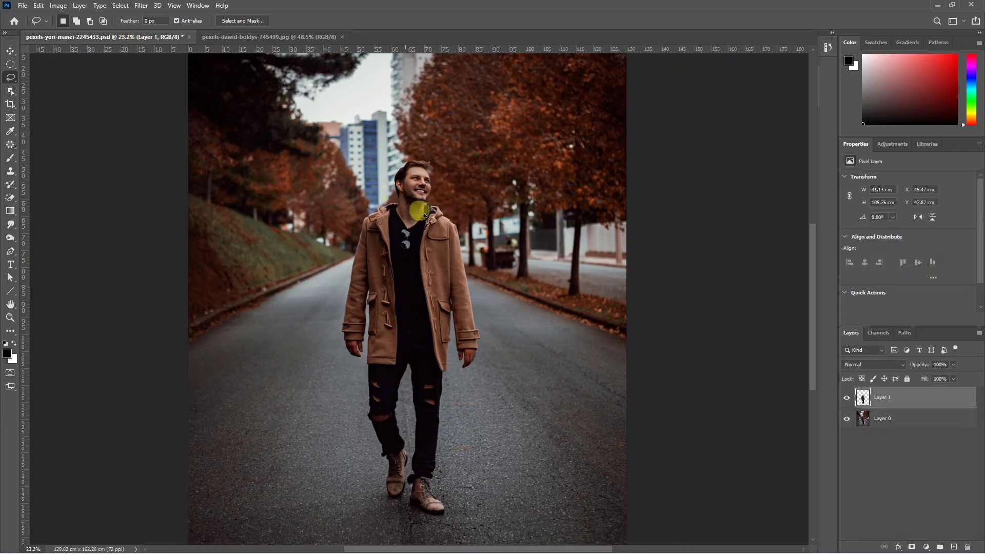
{"action": "left_click", "coordinate": [10, 51]}
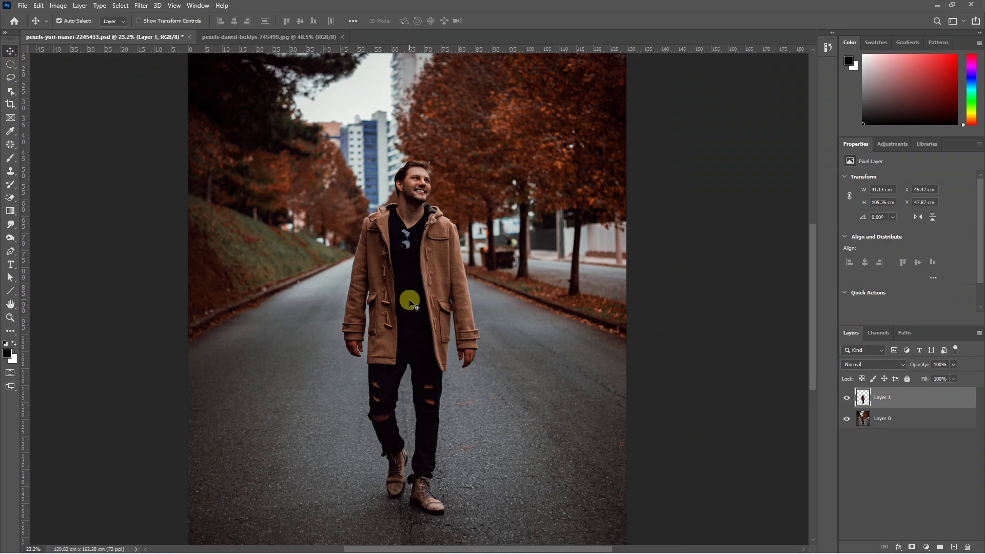
{"action": "left_click_drag", "start_coordinate": [410, 299], "coordinate": [429, 330]}
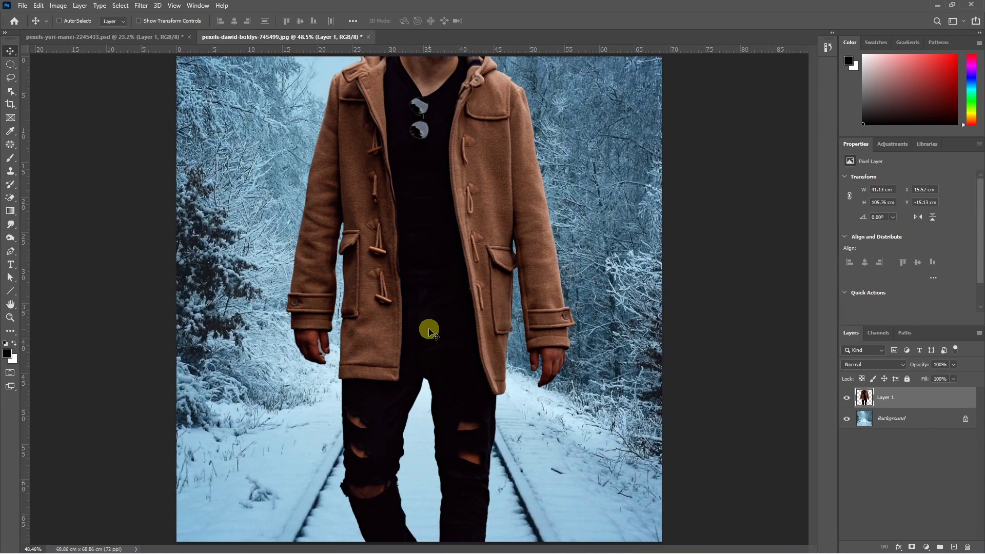
Step: Scale the man down proportionally to about 14.75 × 37.99 cm, keeping him standing between the rails
{"action": "key", "text": "ctrl+t"}
{"action": "scroll", "coordinate": [429, 330], "scroll_direction": "down", "scroll_amount": 7}
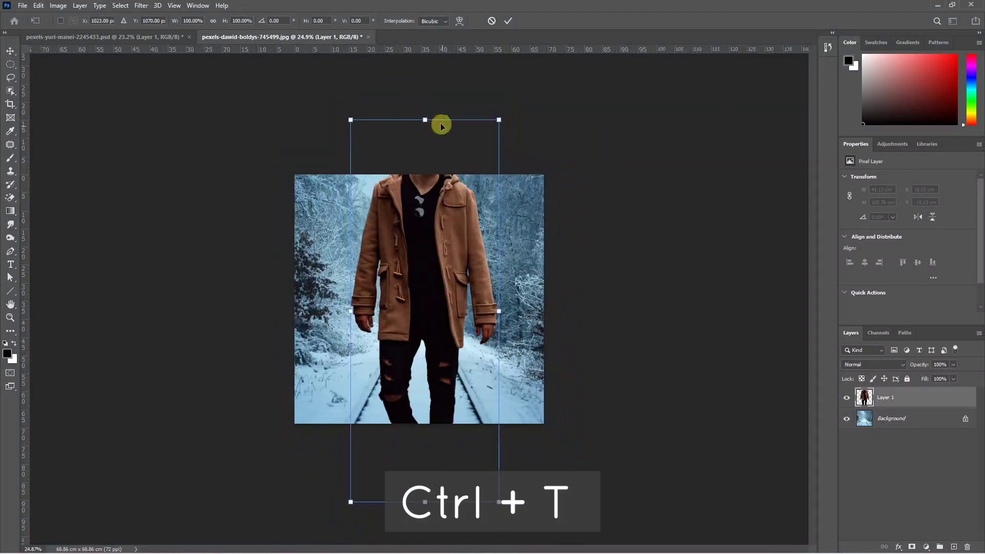
{"action": "left_click_drag", "start_coordinate": [426, 119], "coordinate": [423, 263]}
{"action": "scroll", "coordinate": [425, 199], "scroll_direction": "up", "scroll_amount": 5}
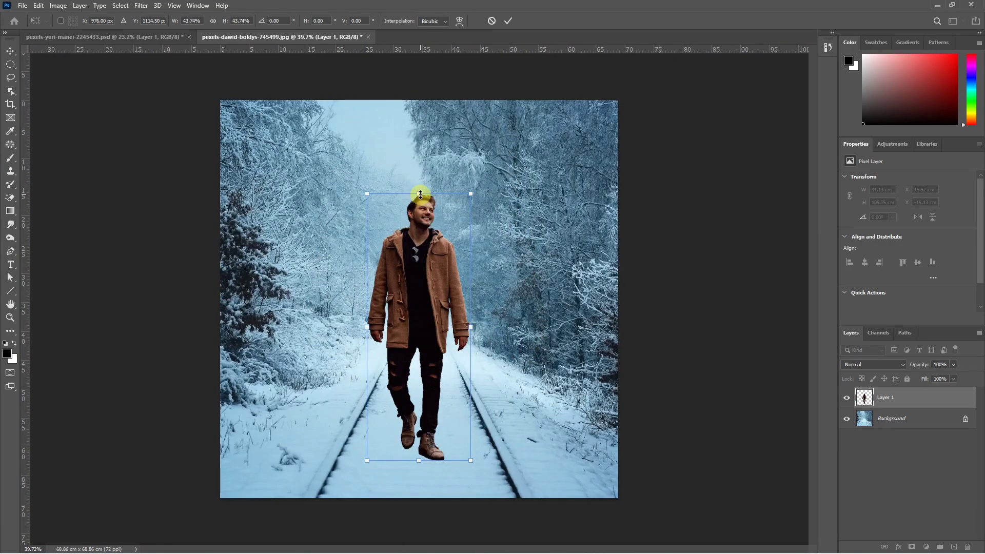
{"action": "left_click_drag", "start_coordinate": [421, 194], "coordinate": [419, 244]}
{"action": "key", "text": "Return"}
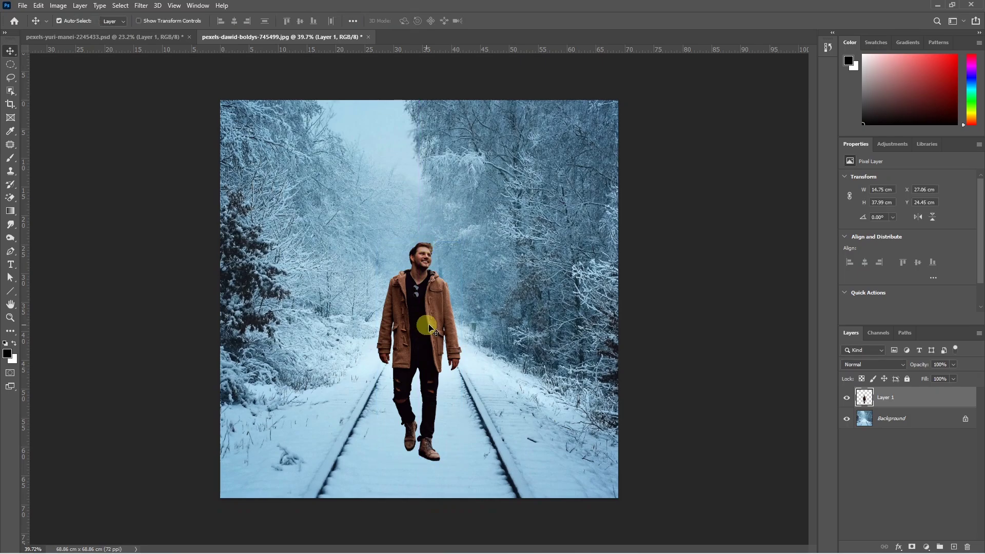
{"action": "key", "text": "ctrl+0"}
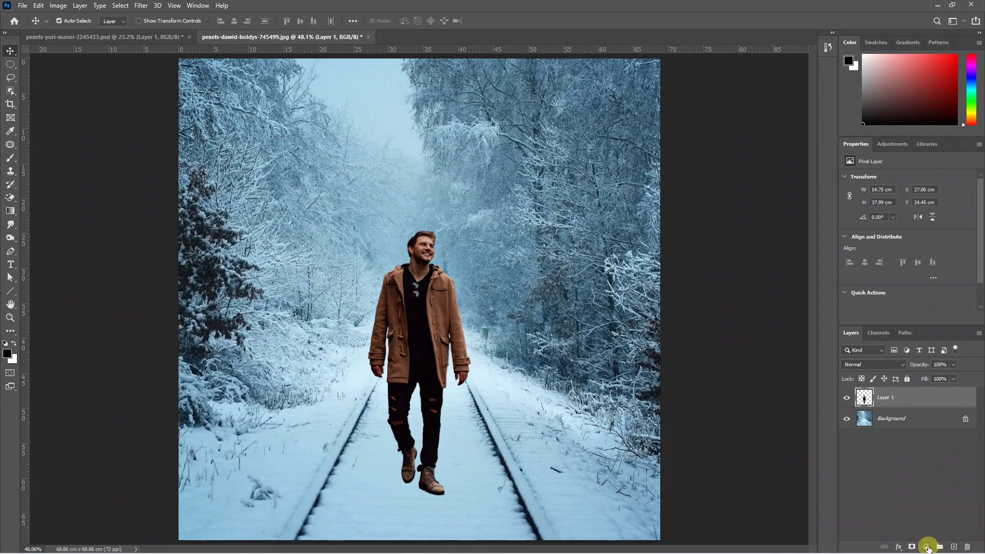
Step: Add a Black & White adjustment layer above everything and a Levels adjustment layer clipped to the man's layer
{"action": "left_click", "coordinate": [926, 547]}
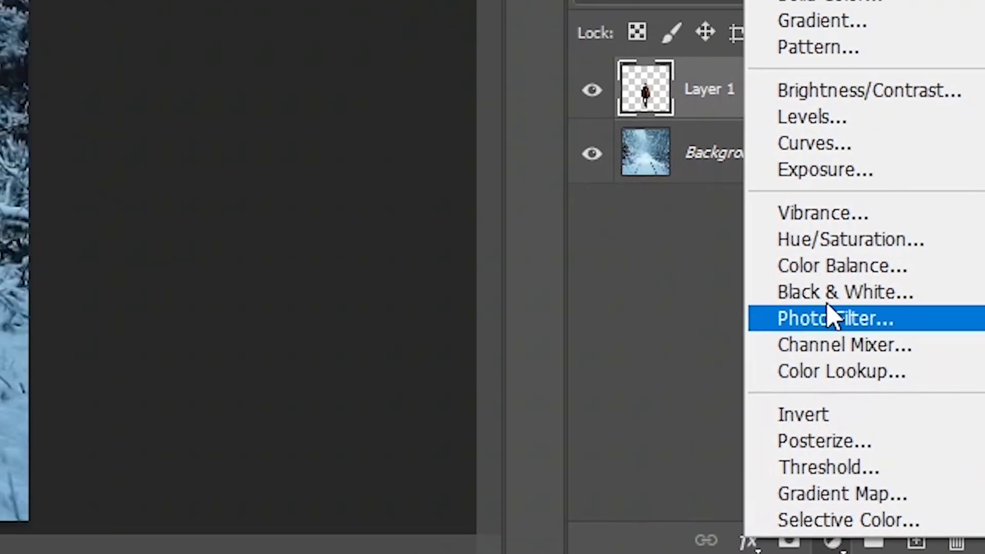
{"action": "left_click", "coordinate": [801, 266]}
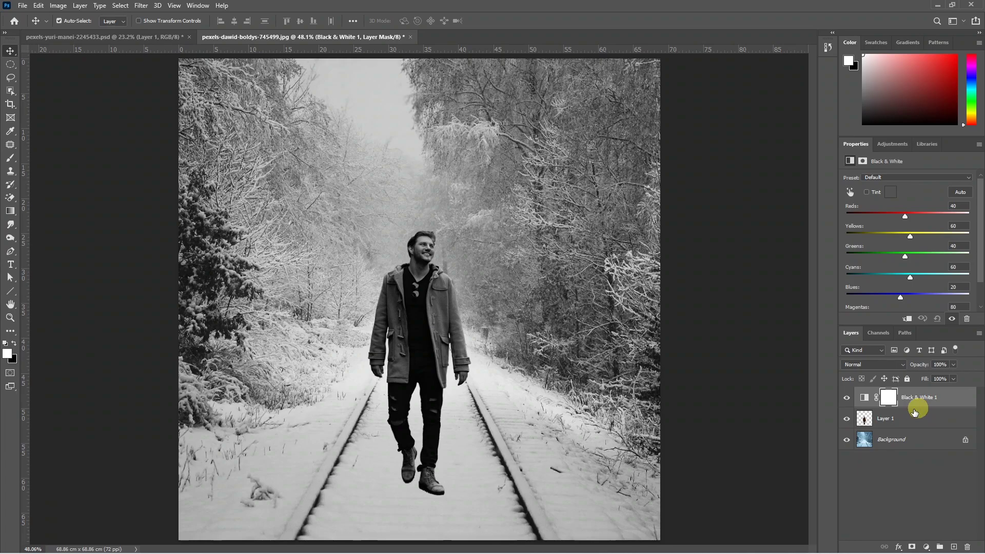
{"action": "left_click", "coordinate": [901, 417]}
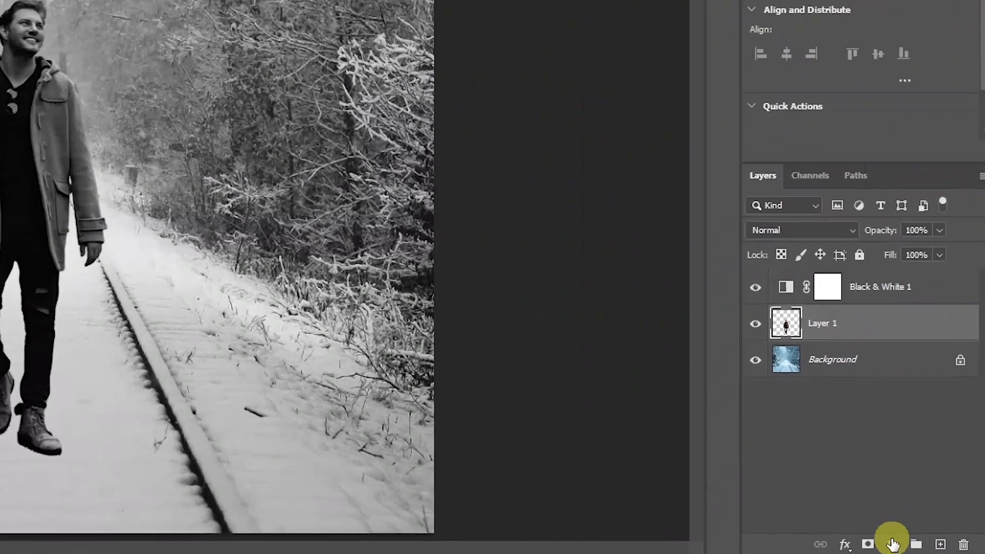
{"action": "left_click", "coordinate": [926, 547]}
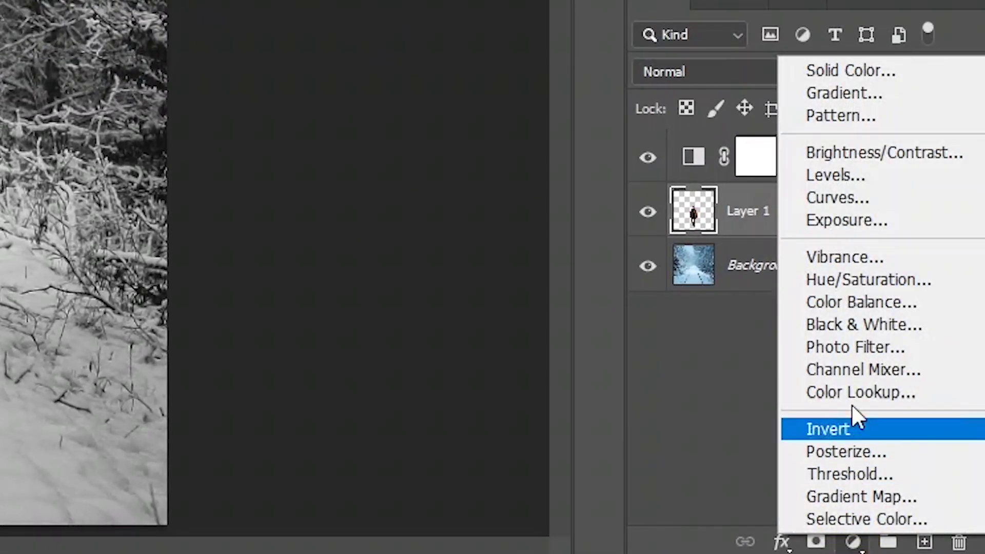
{"action": "left_click", "coordinate": [854, 177]}
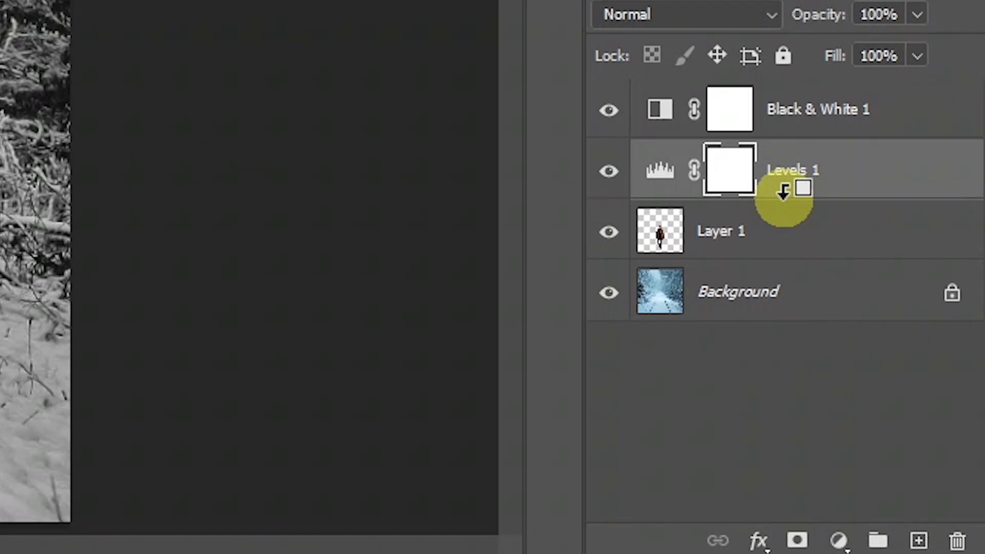
{"action": "left_click", "coordinate": [783, 191], "text": "alt"}
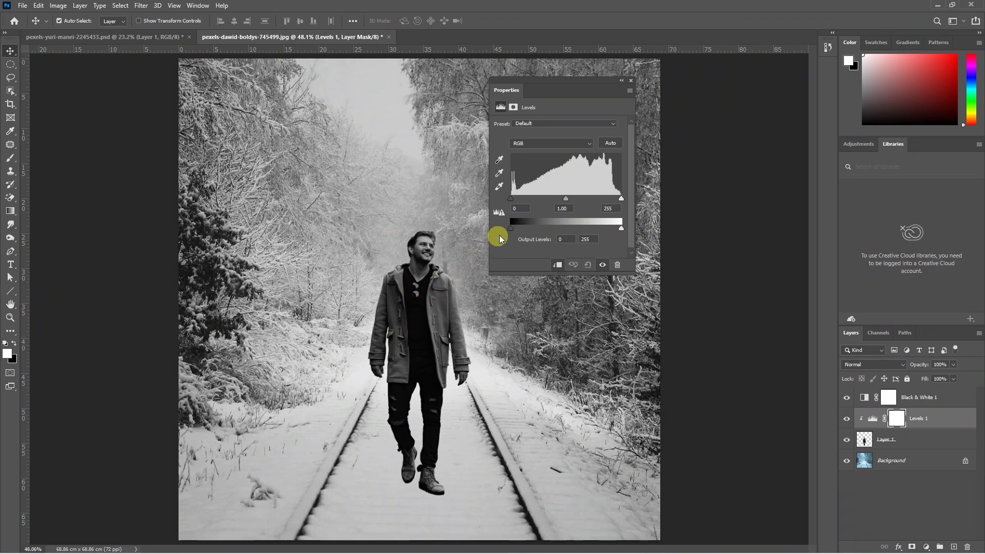
{"action": "left_click", "coordinate": [510, 228]}
{"action": "left_click_drag", "start_coordinate": [510, 229], "coordinate": [551, 229]}
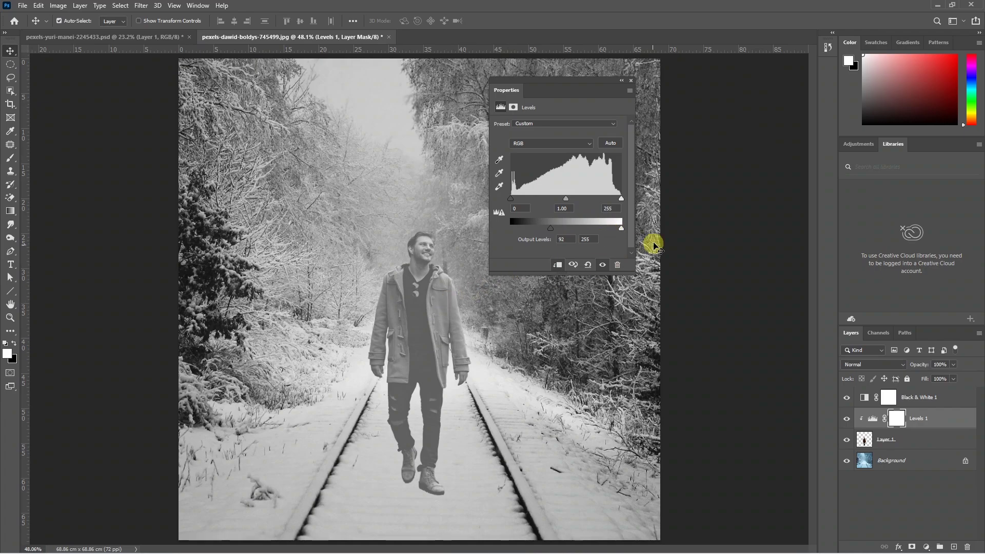
{"action": "left_click_drag", "start_coordinate": [626, 230], "coordinate": [581, 223]}
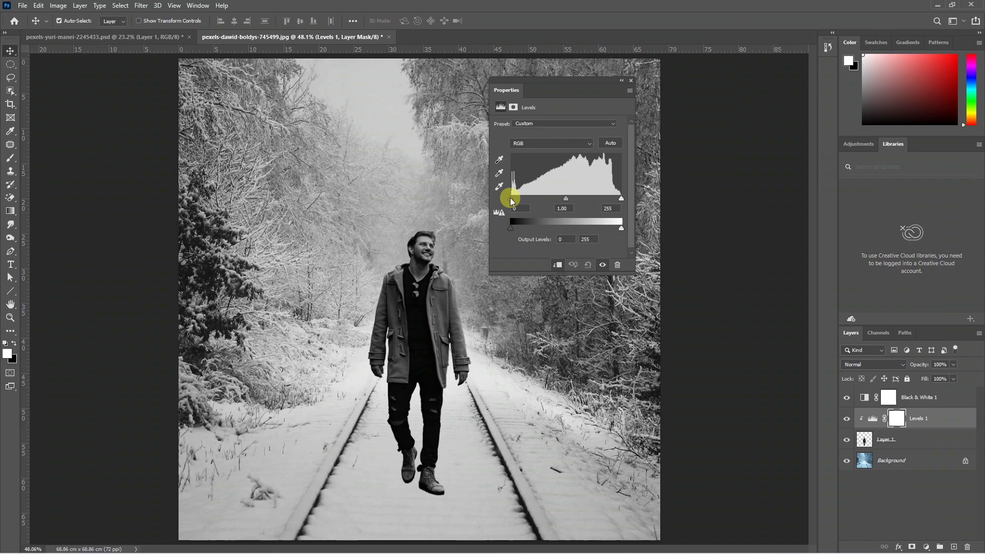
{"action": "left_click_drag", "start_coordinate": [512, 199], "coordinate": [537, 198]}
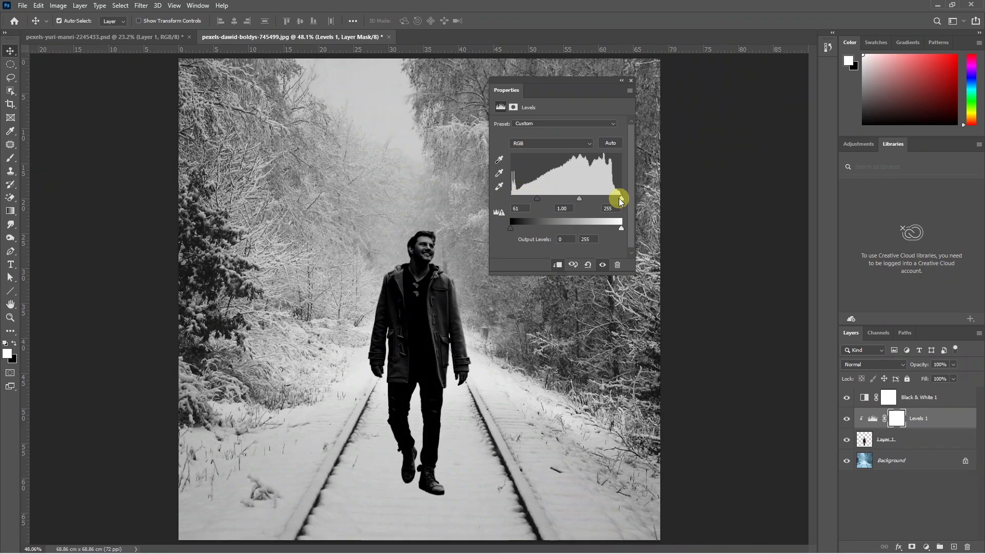
{"action": "left_click_drag", "start_coordinate": [619, 198], "coordinate": [599, 200]}
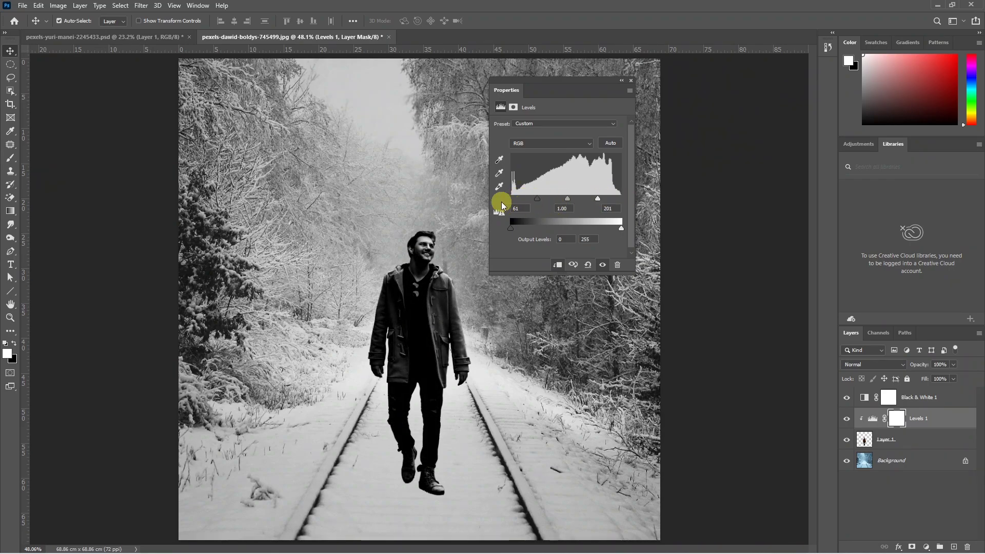
{"action": "left_click_drag", "start_coordinate": [537, 199], "coordinate": [510, 199]}
{"action": "left_click_drag", "start_coordinate": [601, 200], "coordinate": [621, 199]}
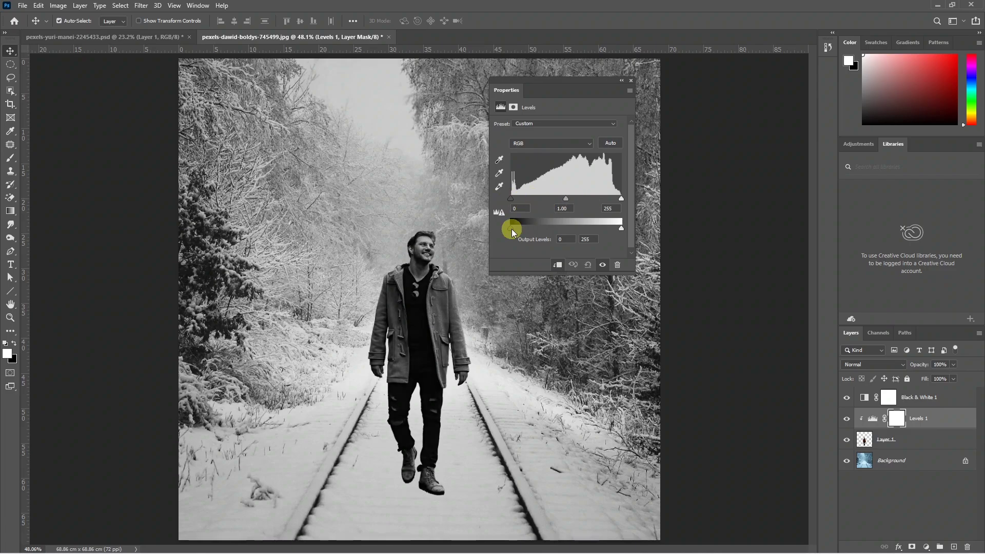
Step: Match the man's tones to the background with Levels: input 2, 1.10 and 187, output 31 and 247
{"action": "left_click_drag", "start_coordinate": [512, 228], "coordinate": [512, 199]}
{"action": "left_click_drag", "start_coordinate": [621, 199], "coordinate": [593, 202]}
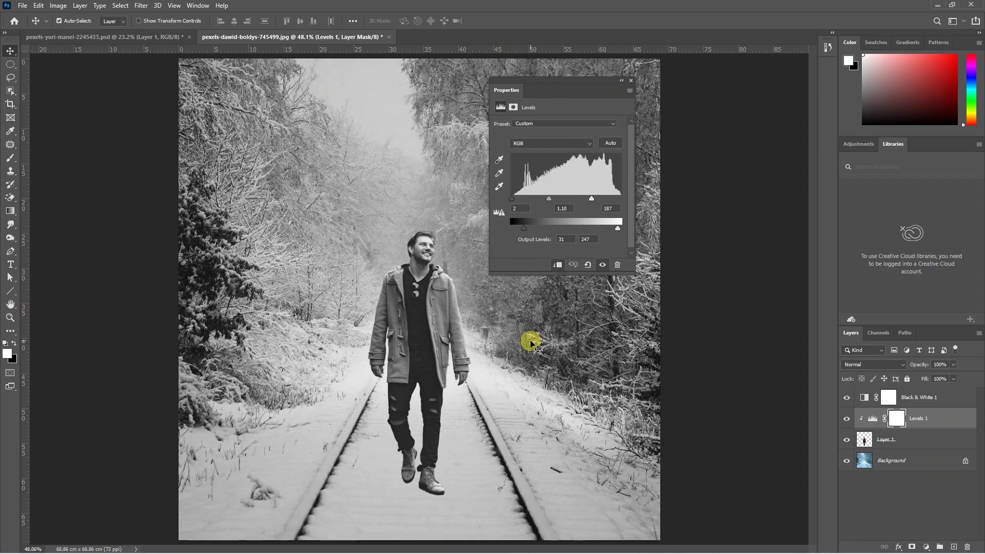
Step: Delete the Black & White adjustment layer and set the Levels layer's blend mode to Luminosity
{"action": "left_click", "coordinate": [851, 398]}
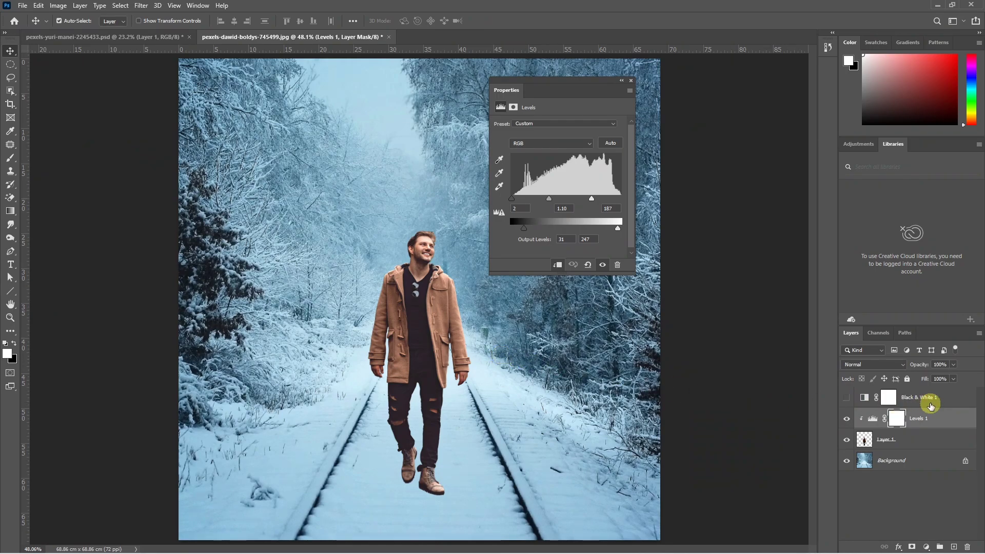
{"action": "left_click_drag", "start_coordinate": [926, 403], "coordinate": [969, 548]}
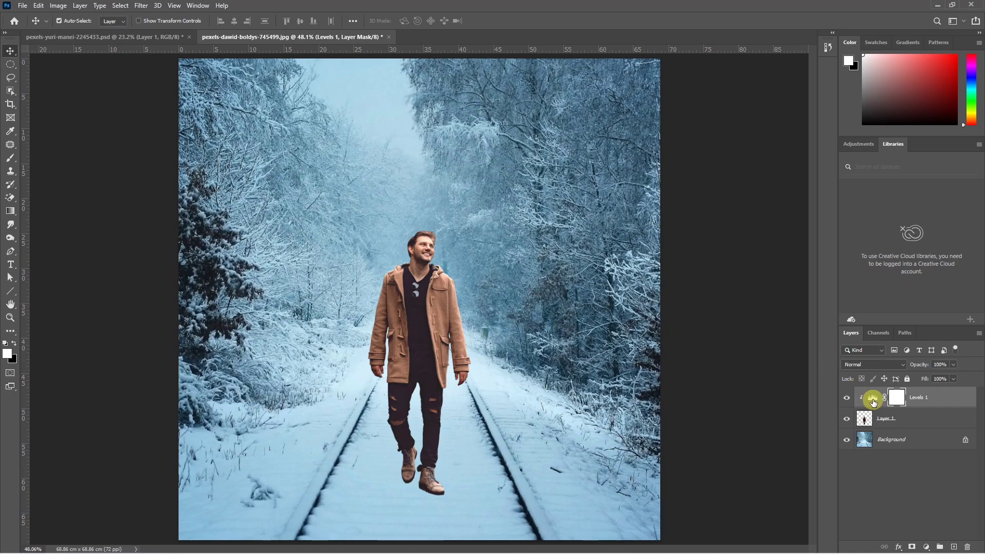
{"action": "left_click", "coordinate": [872, 399]}
{"action": "left_click", "coordinate": [864, 364]}
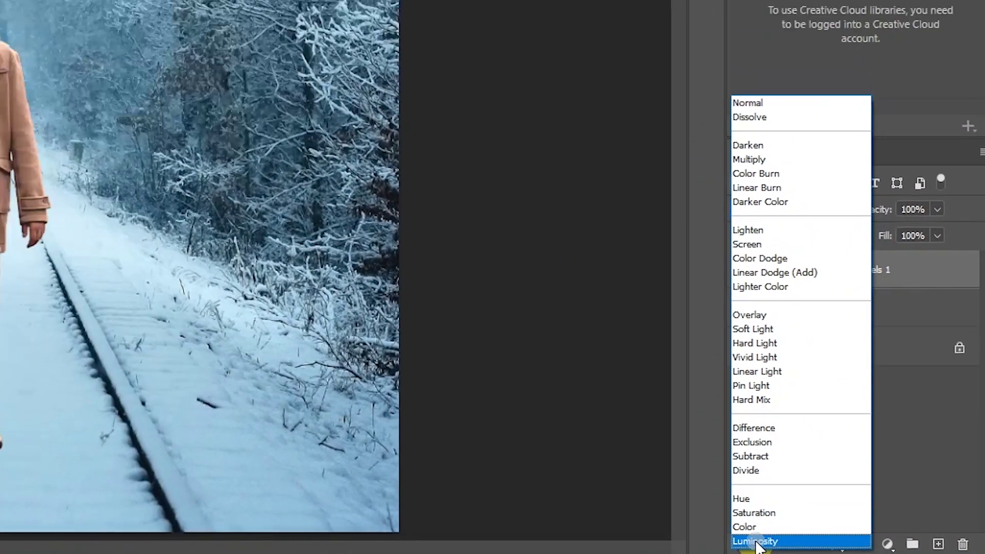
{"action": "left_click", "coordinate": [808, 544]}
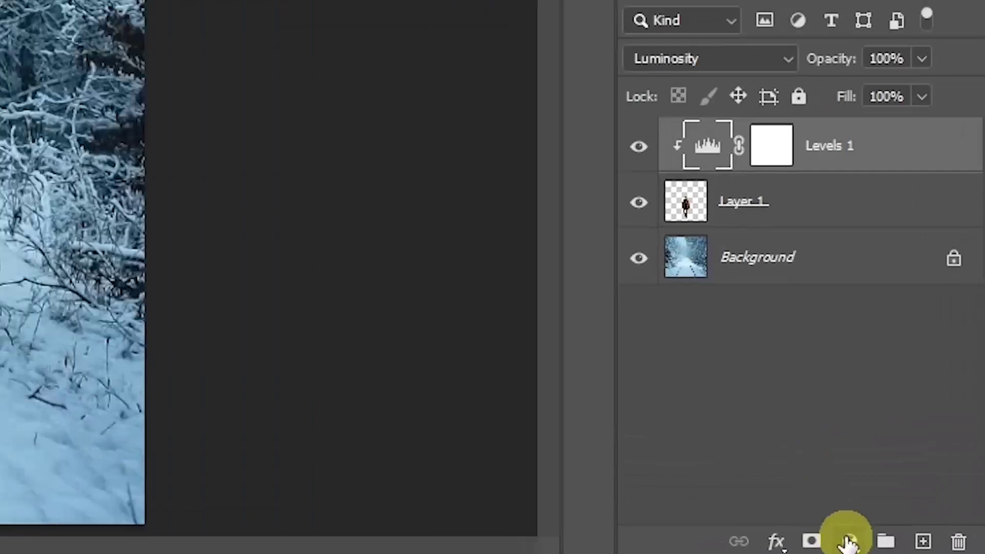
Step: Add a Curves adjustment layer above Levels and clip it to the man's layer
{"action": "left_click", "coordinate": [926, 547]}
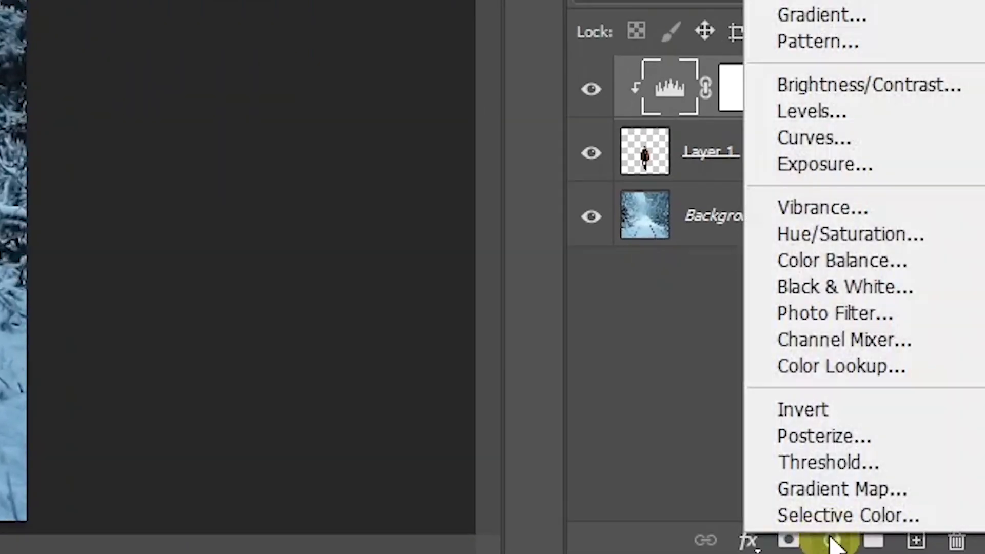
{"action": "left_click", "coordinate": [821, 139]}
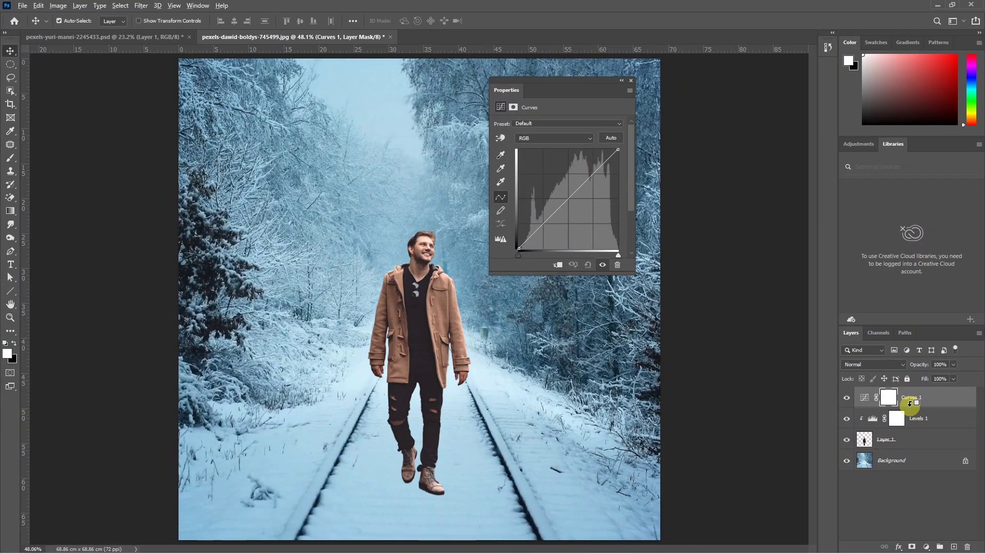
{"action": "left_click", "coordinate": [910, 405], "text": "alt"}
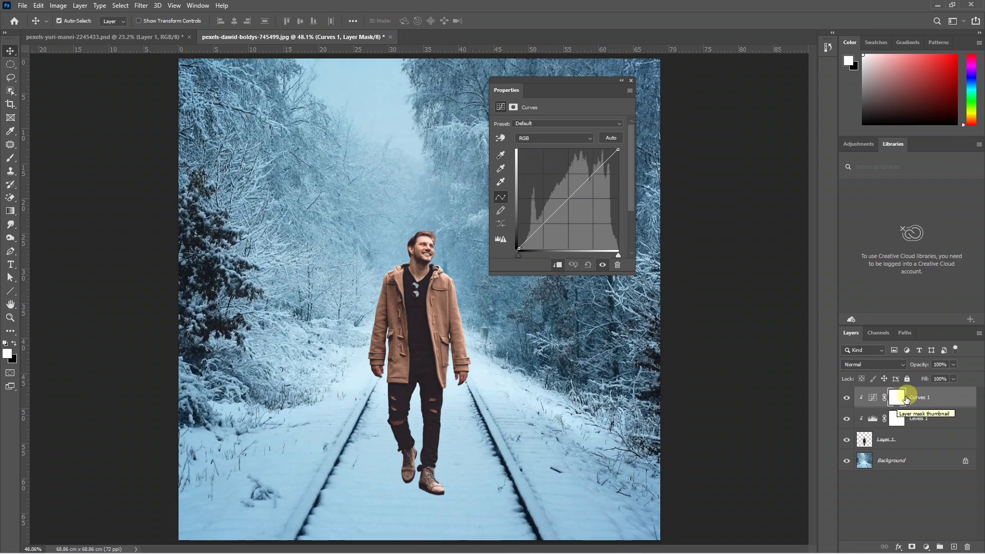
{"action": "left_click", "coordinate": [874, 399]}
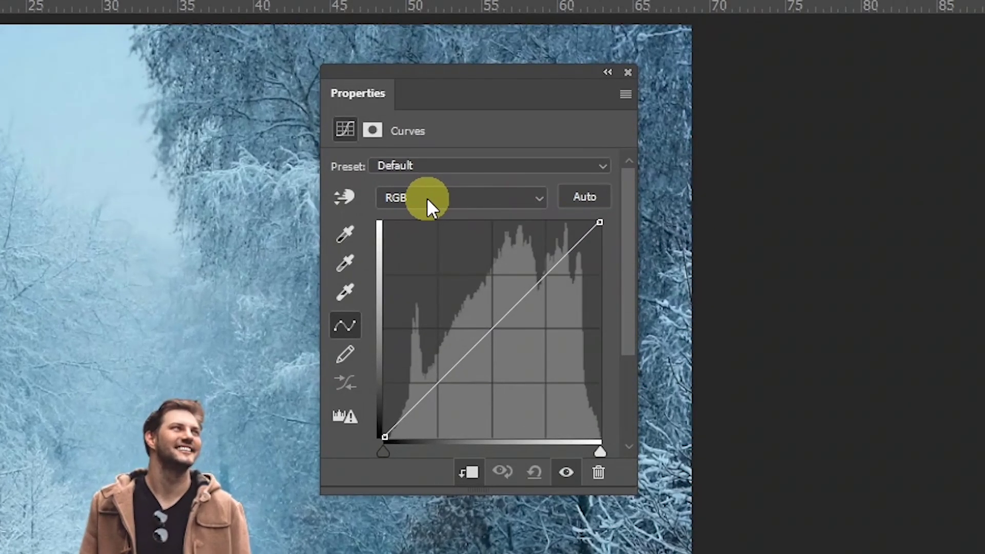
Step: Select Find Dark & Light Colors as the auto color correction algorithm for the Curves adjustment
{"action": "left_click", "coordinate": [576, 199]}
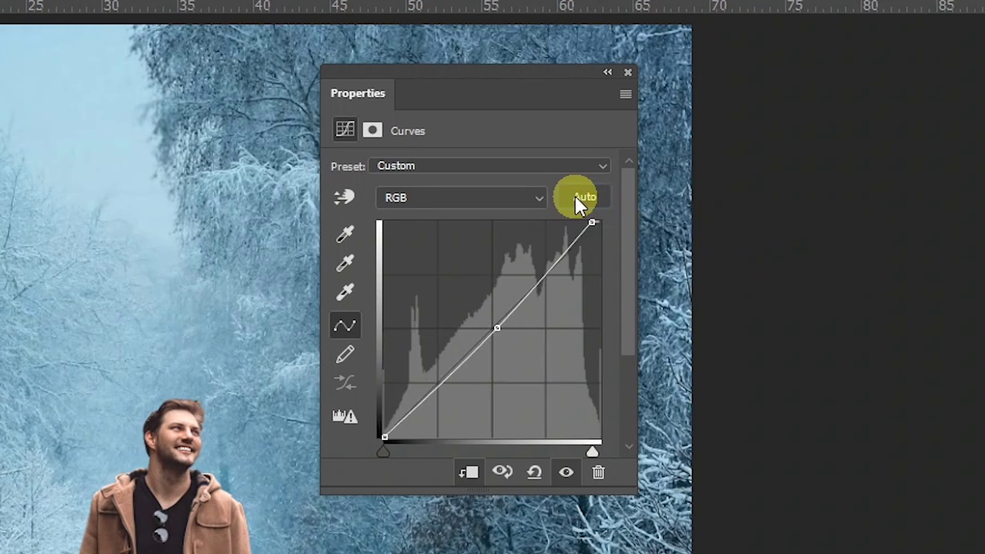
{"action": "key", "text": "ctrl+z"}
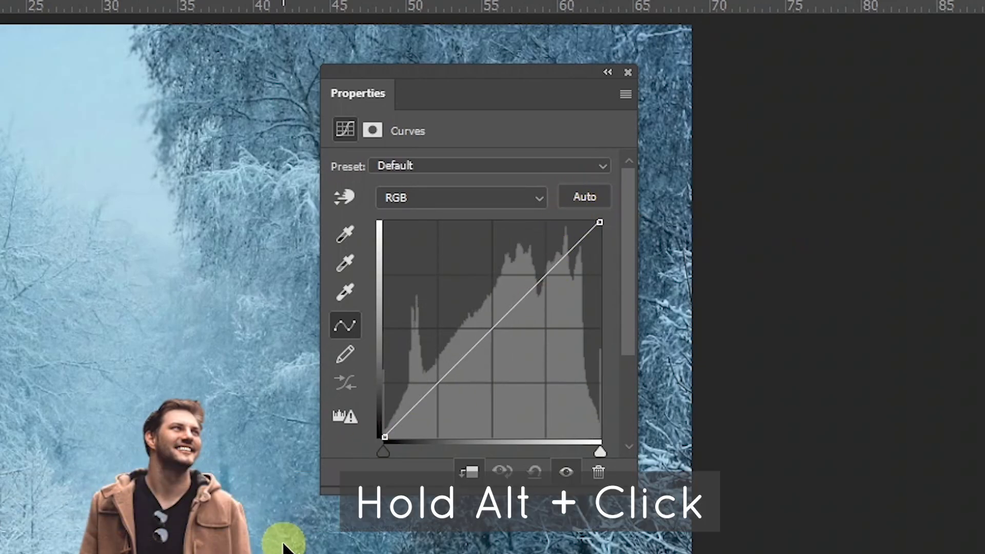
{"action": "left_click", "coordinate": [584, 195], "text": "alt"}
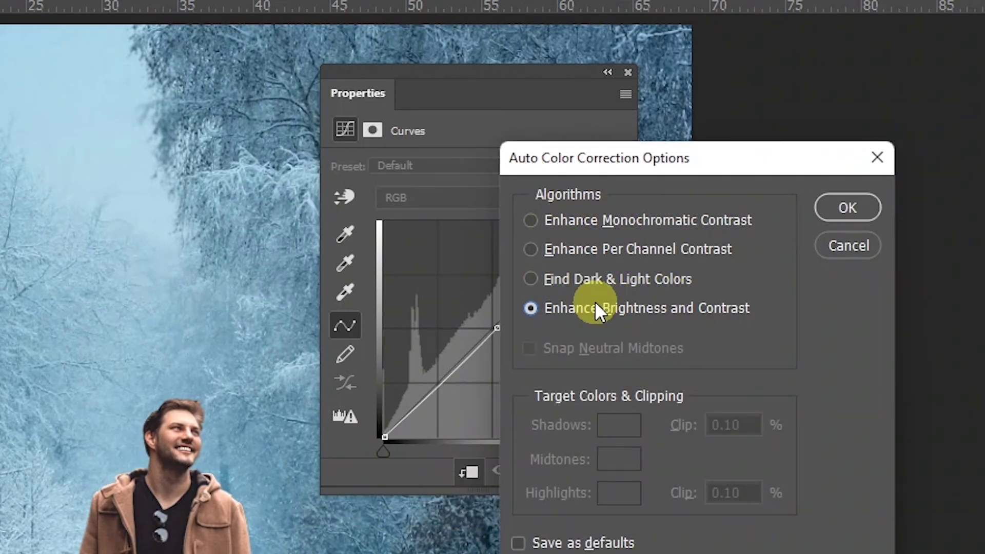
{"action": "left_click", "coordinate": [532, 278]}
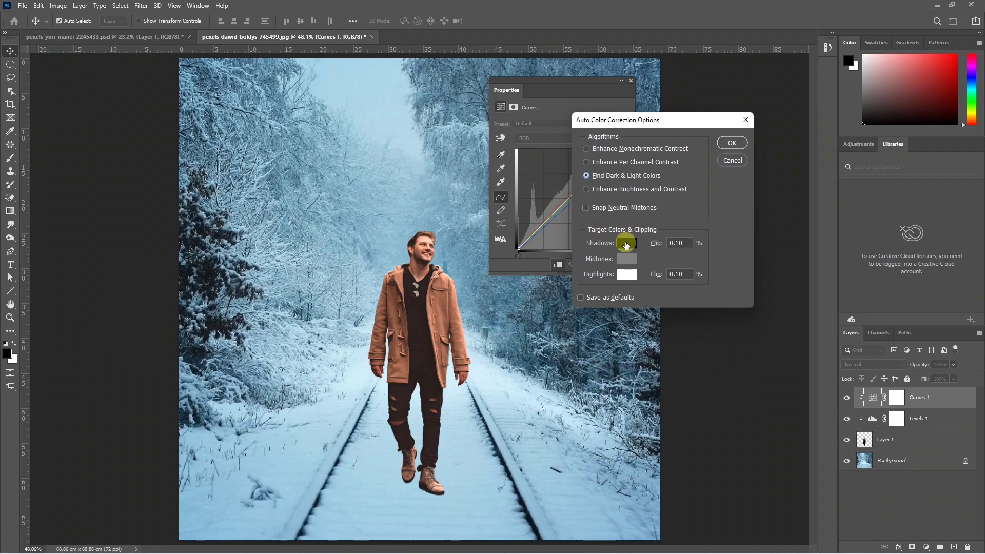
Step: Set the target shadow color to 032437, sampled from the dark edge of the rail beside the man
{"action": "left_click", "coordinate": [626, 243]}
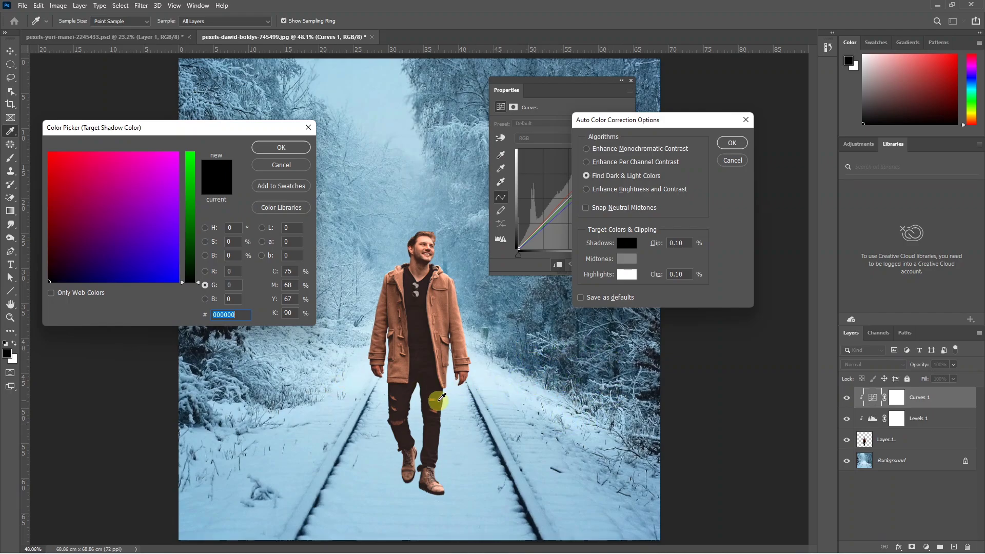
{"action": "left_click", "coordinate": [487, 426]}
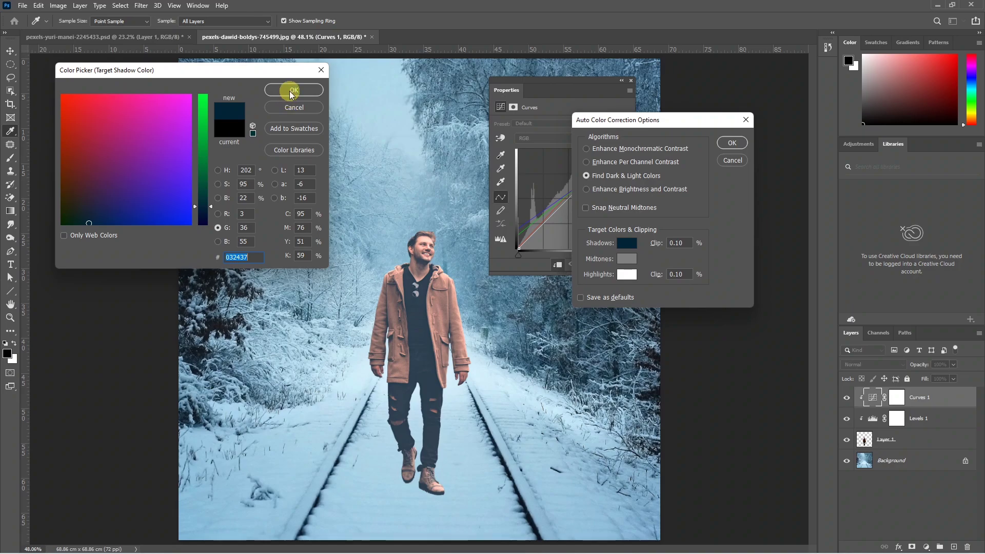
{"action": "left_click", "coordinate": [293, 91]}
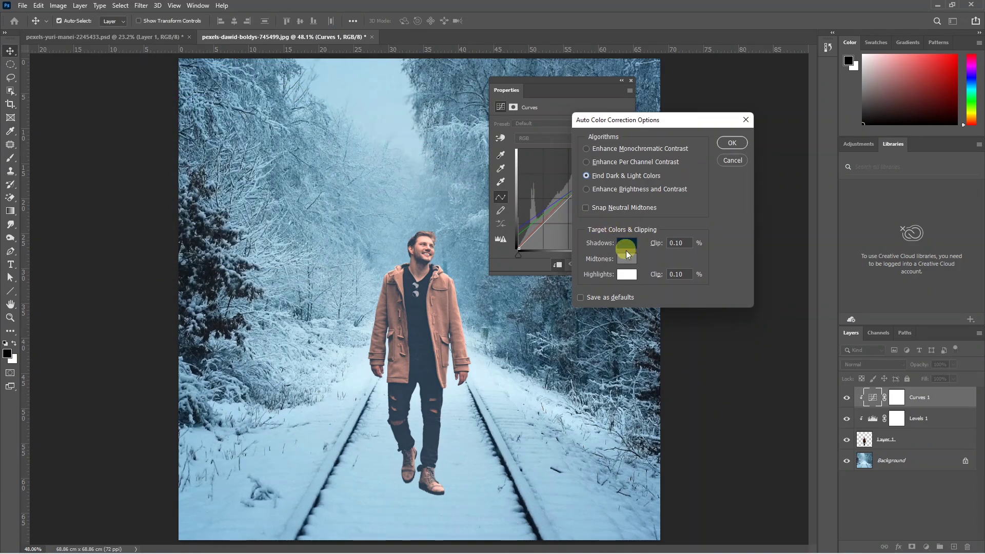
Step: Set the target highlight color to 9fcce1, sampled from the snow, and apply the correction without saving the colors as defaults
{"action": "left_click", "coordinate": [627, 274]}
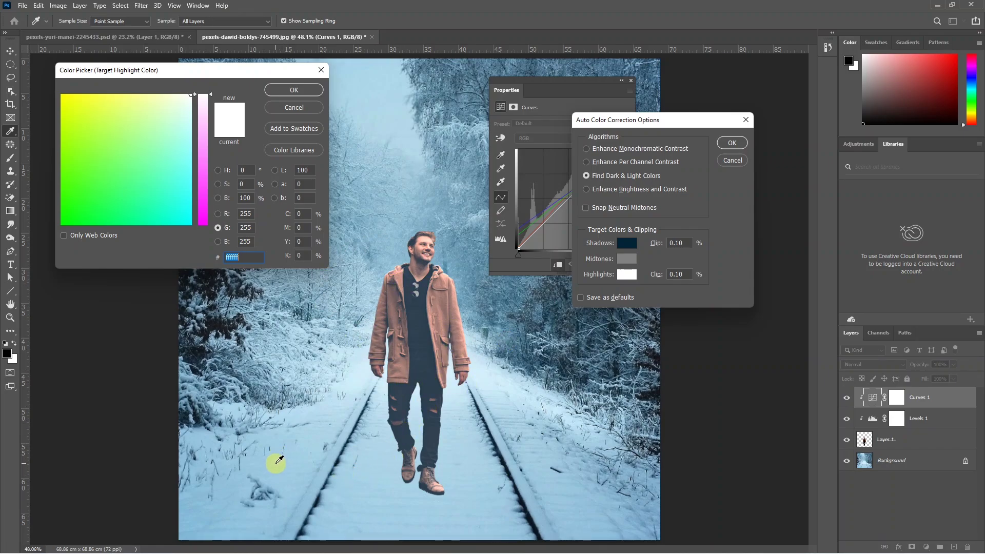
{"action": "left_click", "coordinate": [339, 482]}
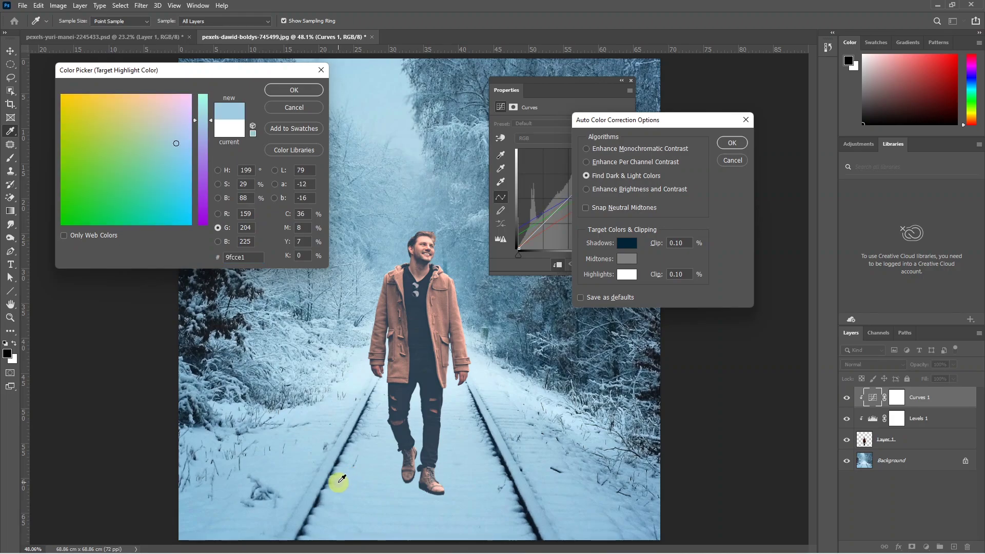
{"action": "left_click", "coordinate": [294, 91]}
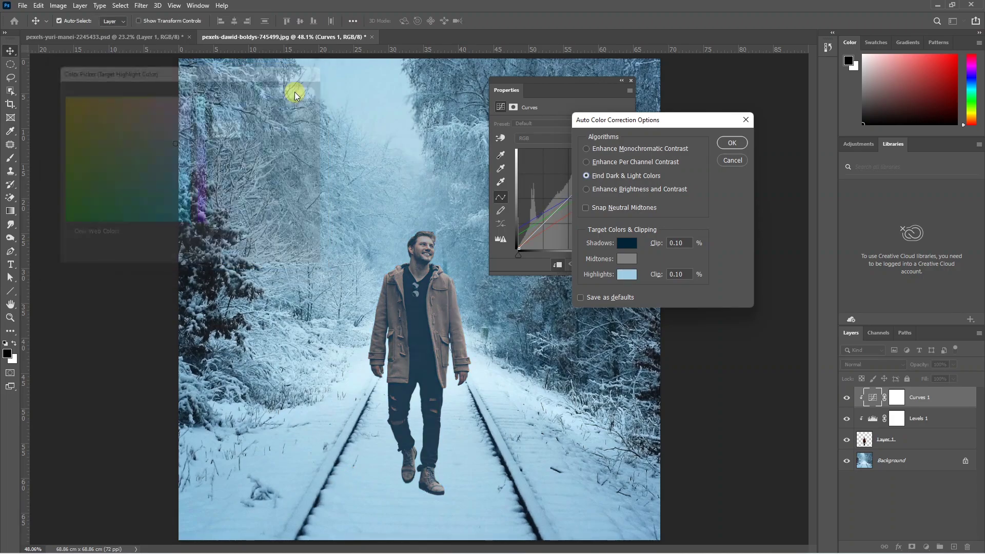
{"action": "left_click", "coordinate": [736, 145]}
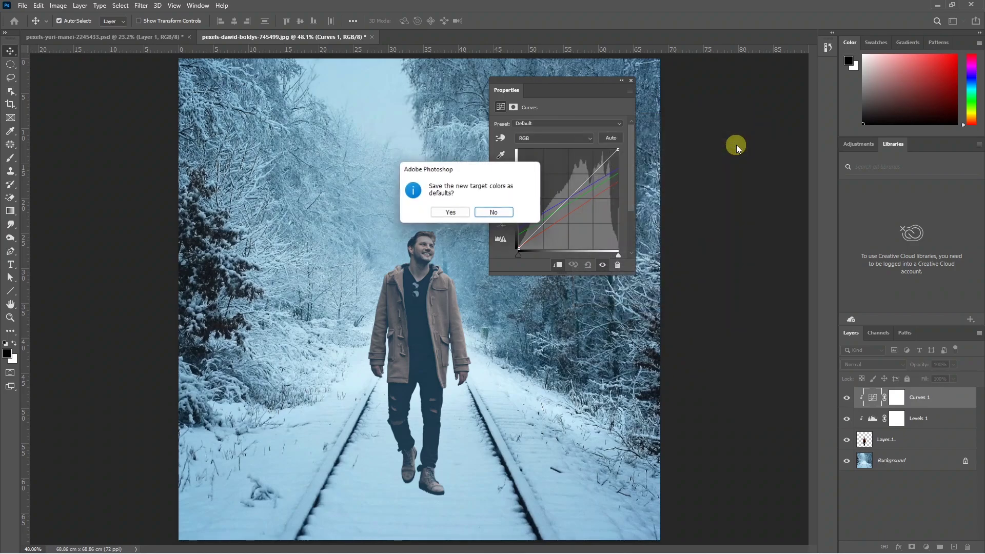
{"action": "left_click", "coordinate": [495, 213]}
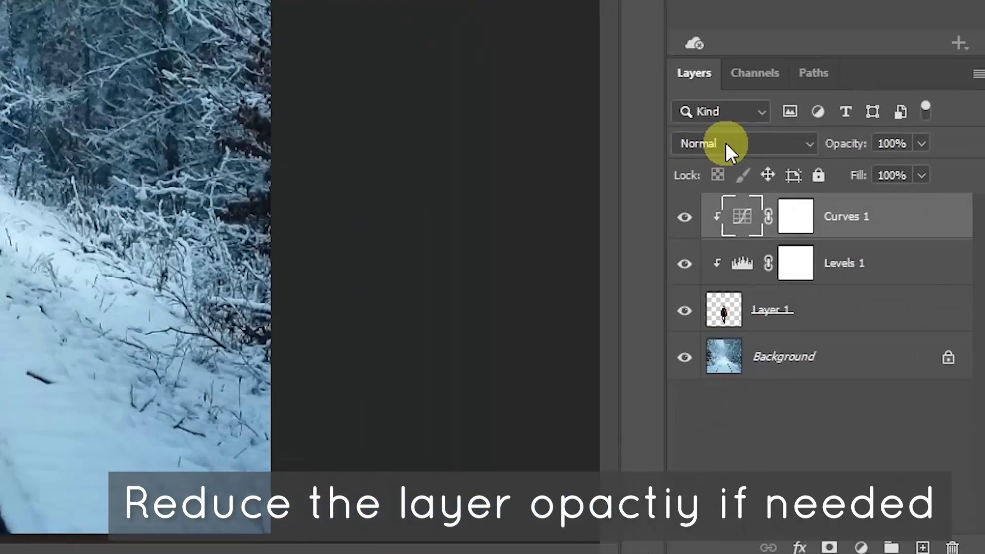
Step: Set the Curves 1 layer's blend mode to Color and compare the man with the adjustment off and on
{"action": "left_click", "coordinate": [867, 366]}
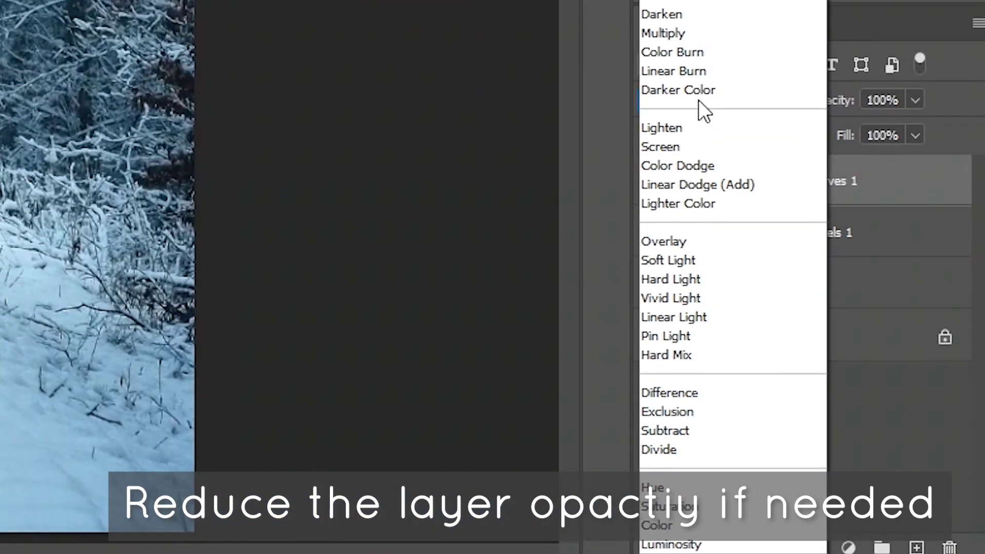
{"action": "left_click", "coordinate": [656, 525]}
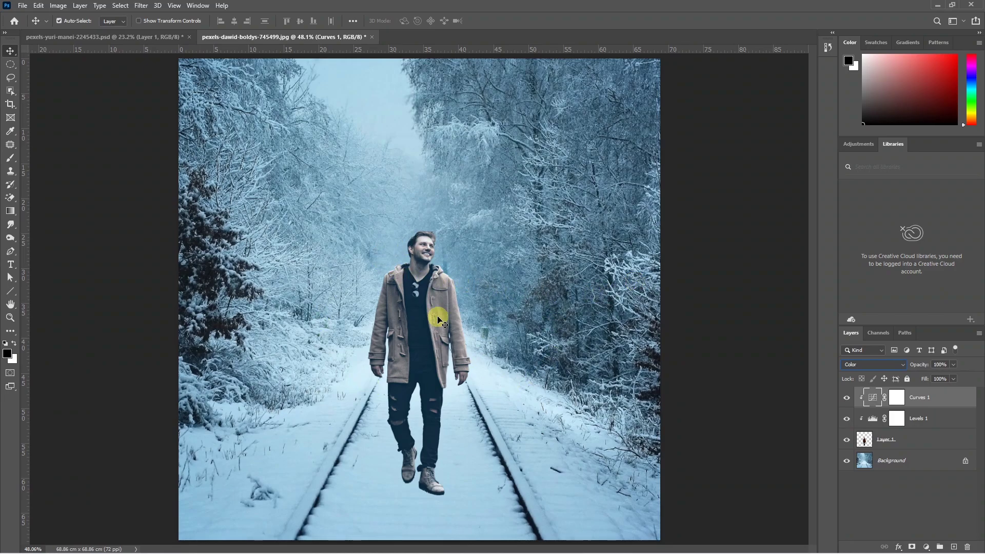
{"action": "left_click", "coordinate": [847, 400]}
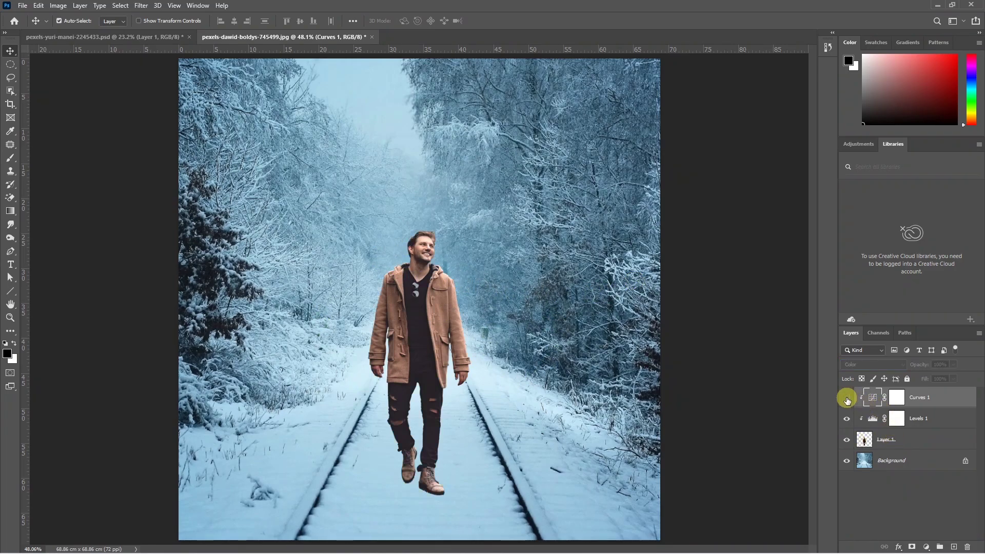
{"action": "left_click", "coordinate": [847, 400]}
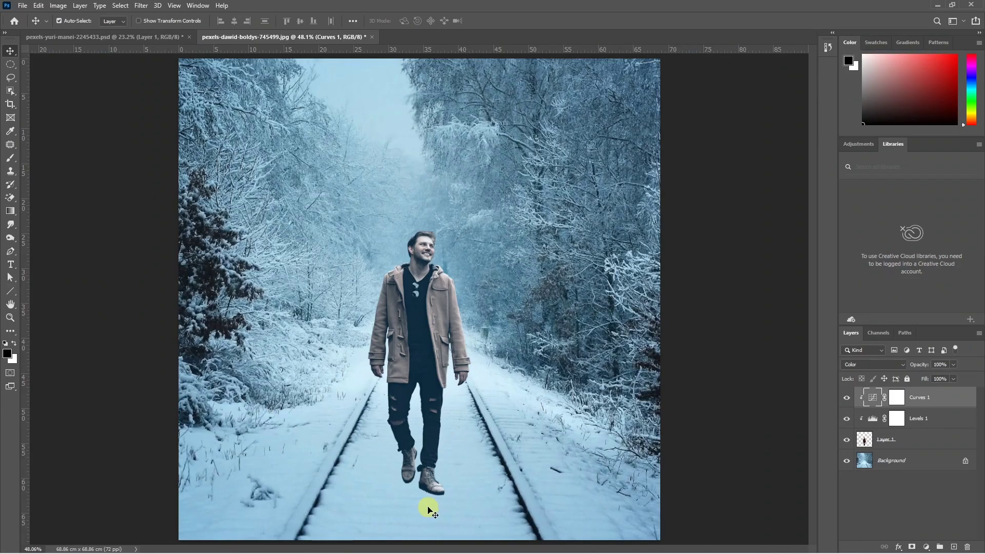
Step: Add an empty layer directly above the Background layer
{"action": "scroll", "coordinate": [429, 508], "scroll_direction": "up", "scroll_amount": 4}
{"action": "scroll", "coordinate": [429, 488], "scroll_direction": "down", "scroll_amount": 2}
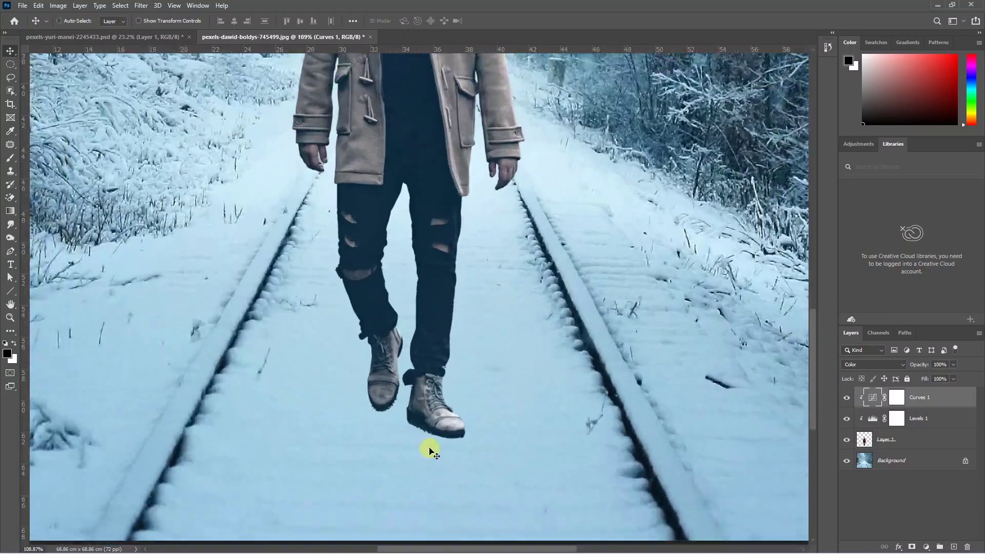
{"action": "left_click", "coordinate": [896, 440]}
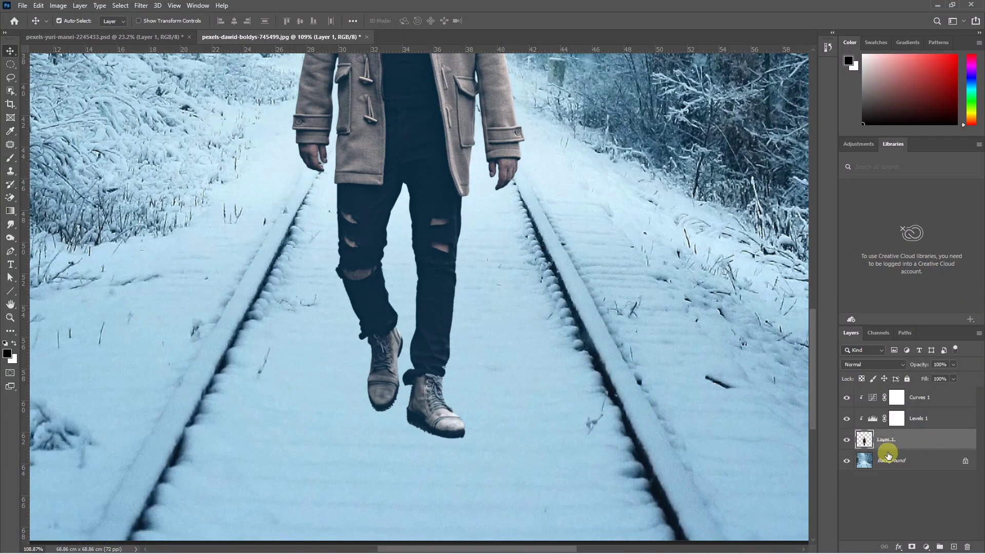
{"action": "left_click", "coordinate": [920, 461]}
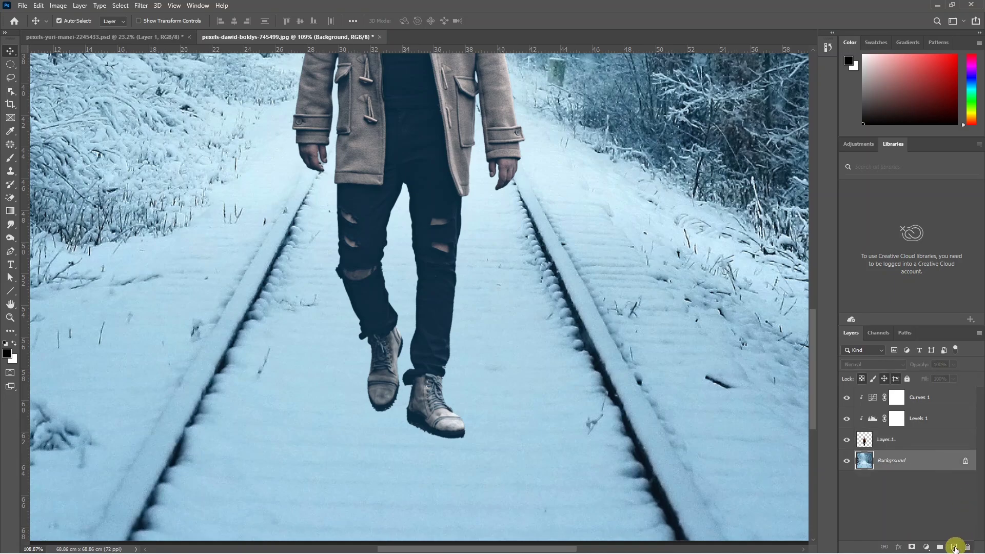
{"action": "left_click", "coordinate": [954, 547]}
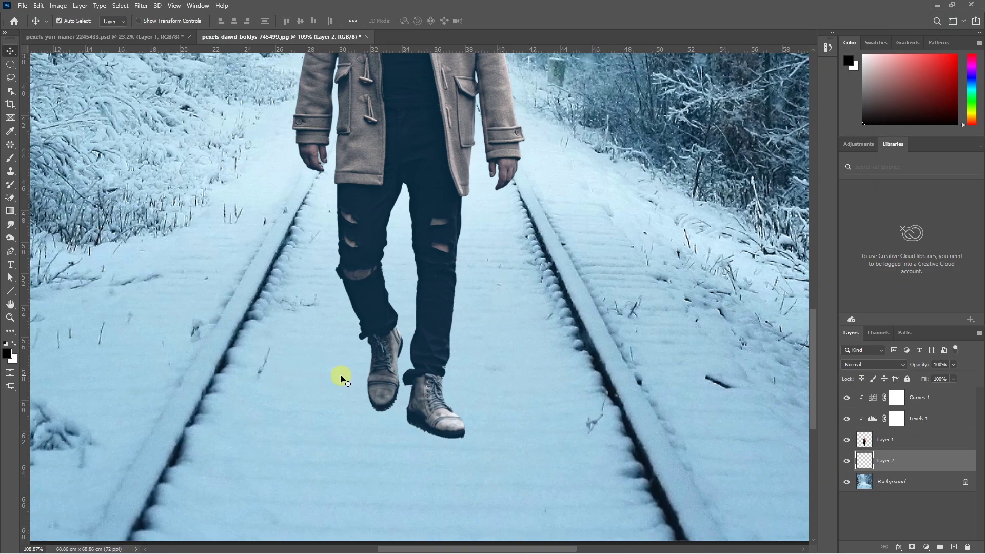
Step: Set up a Soft Round brush at 100 px and 0% hardness, with its tip flattened into a horizontal ellipse
{"action": "key", "text": "b"}
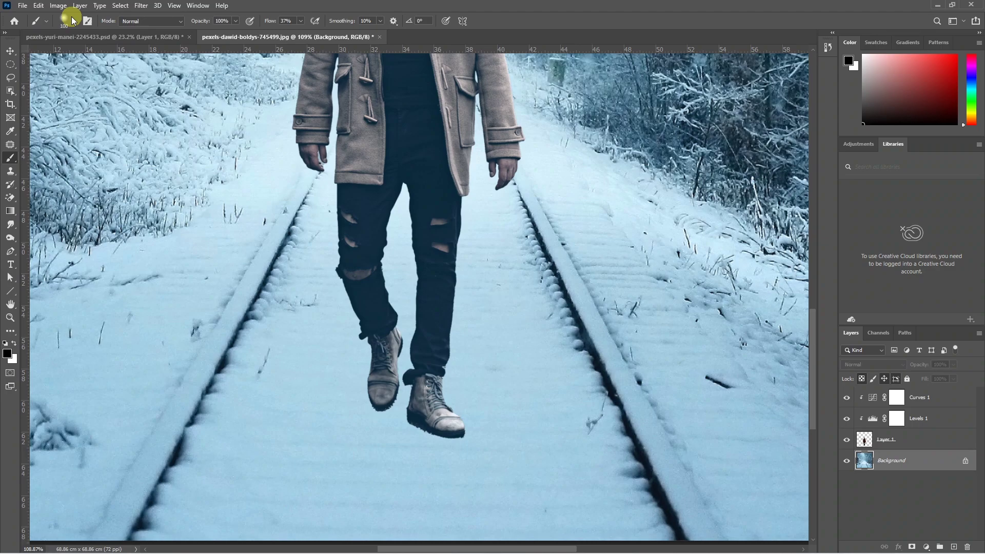
{"action": "left_click", "coordinate": [72, 20]}
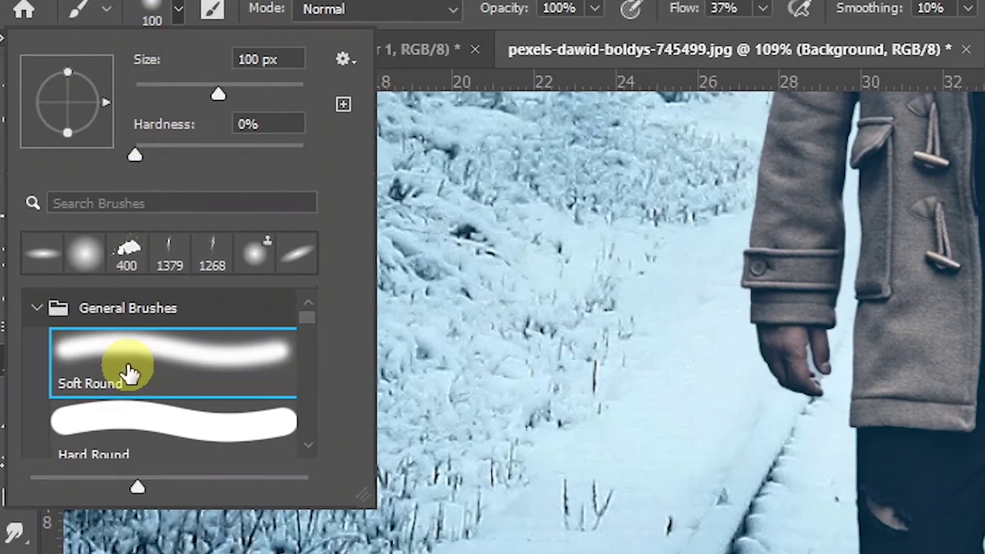
{"action": "left_click", "coordinate": [129, 366]}
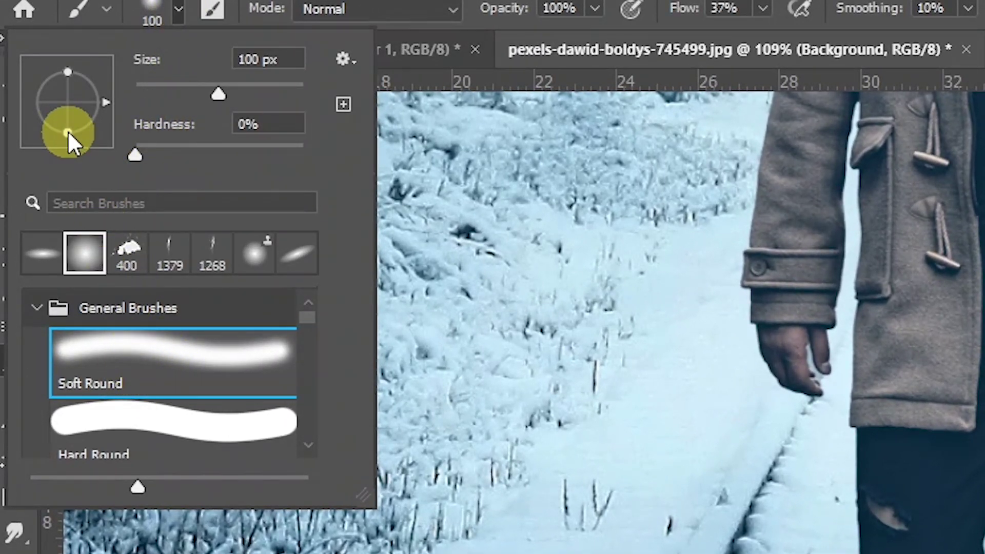
{"action": "left_click_drag", "start_coordinate": [68, 131], "coordinate": [66, 112]}
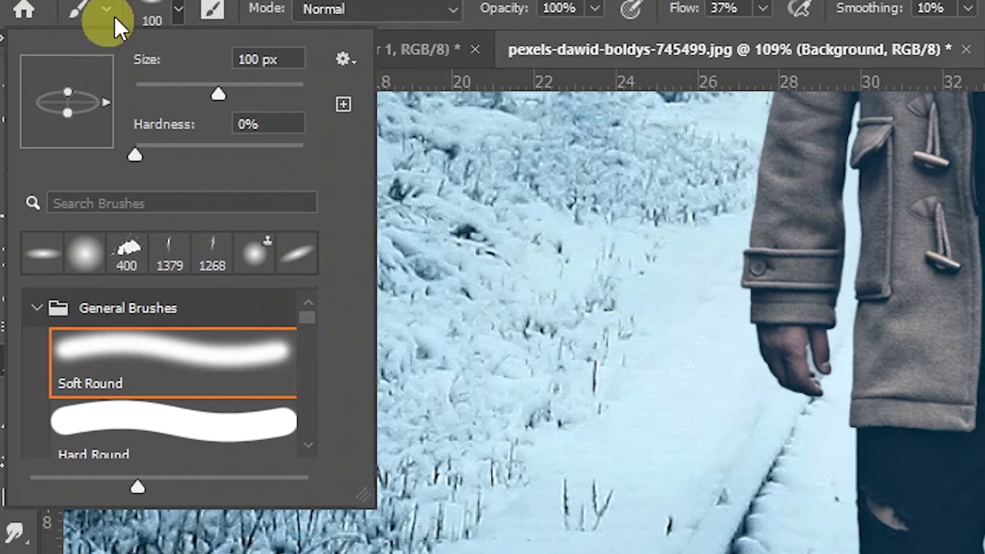
{"action": "left_click", "coordinate": [177, 10]}
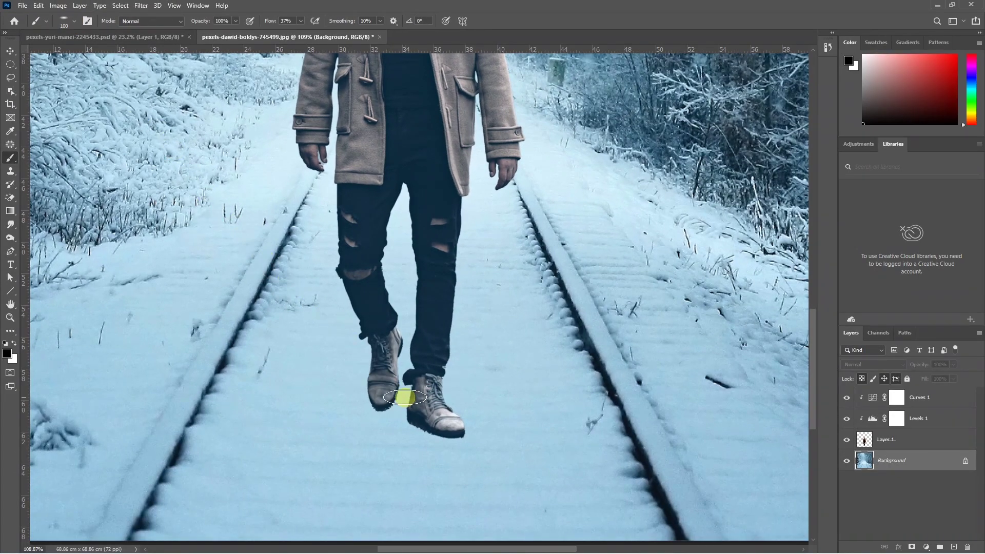
Step: On a new layer above Background, paint soft black contact shadows beneath both of the man's shoes
{"action": "scroll", "coordinate": [450, 469], "scroll_direction": "up", "scroll_amount": 5}
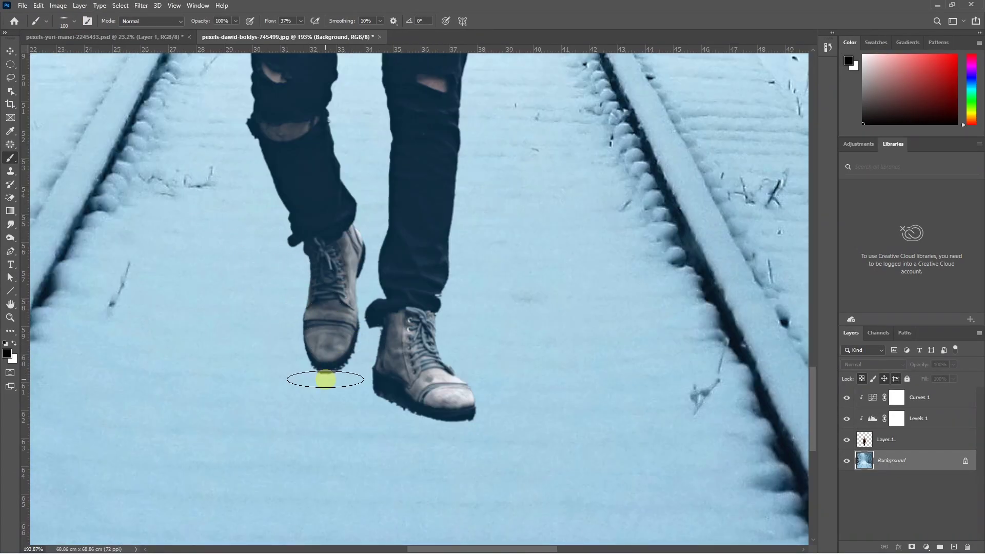
{"action": "key", "text": "ctrl+shift+alt+n"}
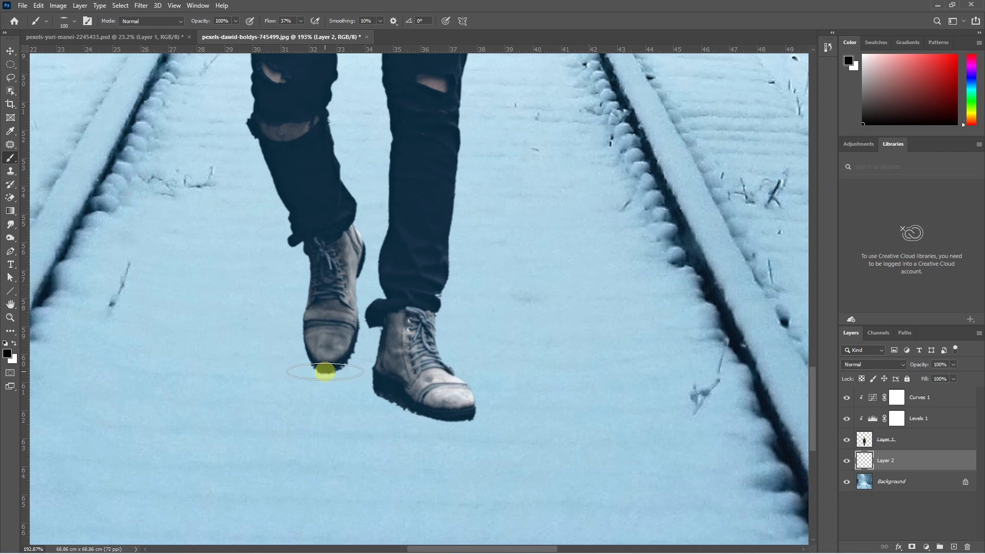
{"action": "left_click_drag", "start_coordinate": [325, 371], "coordinate": [326, 374]}
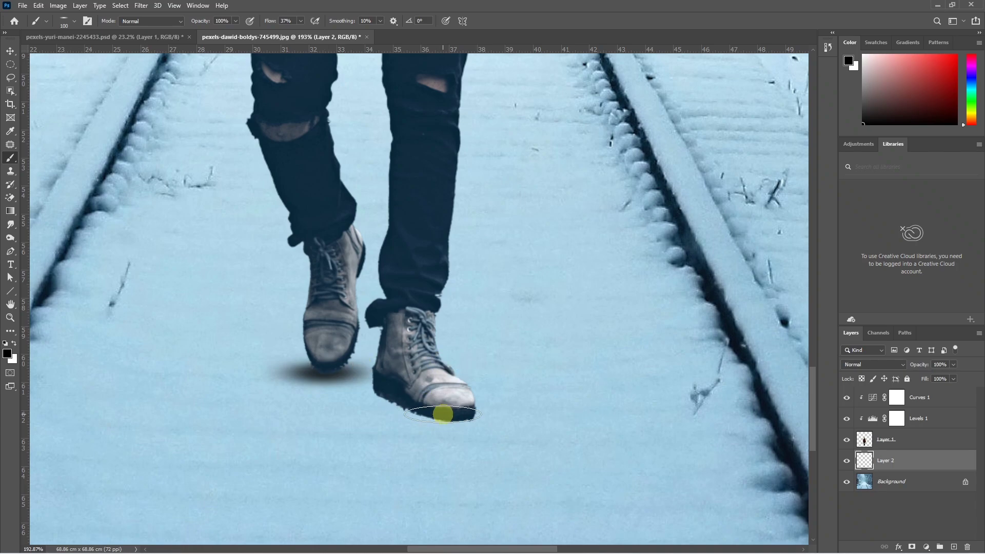
{"action": "mouse_move", "coordinate": [451, 419]}
{"action": "left_mouse_down"}
{"action": "mouse_move", "coordinate": [399, 384]}
{"action": "mouse_move", "coordinate": [443, 421]}
{"action": "mouse_move", "coordinate": [405, 389]}
{"action": "left_mouse_up"}
Step: Reduce the contact shadow layer's opacity to 75%
{"action": "left_click", "coordinate": [954, 365]}
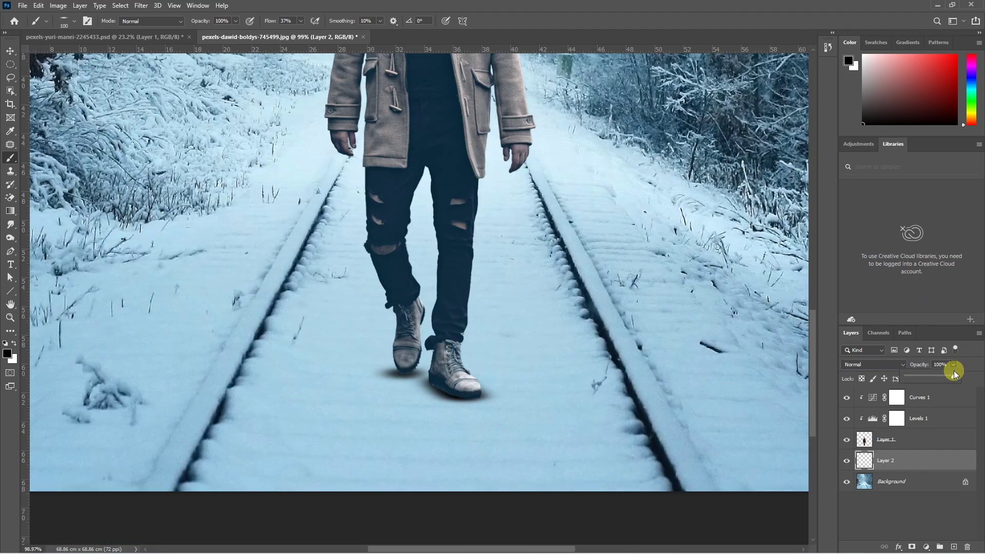
{"action": "left_click_drag", "start_coordinate": [950, 377], "coordinate": [947, 378]}
{"action": "scroll", "coordinate": [447, 390], "scroll_direction": "down", "scroll_amount": 6}
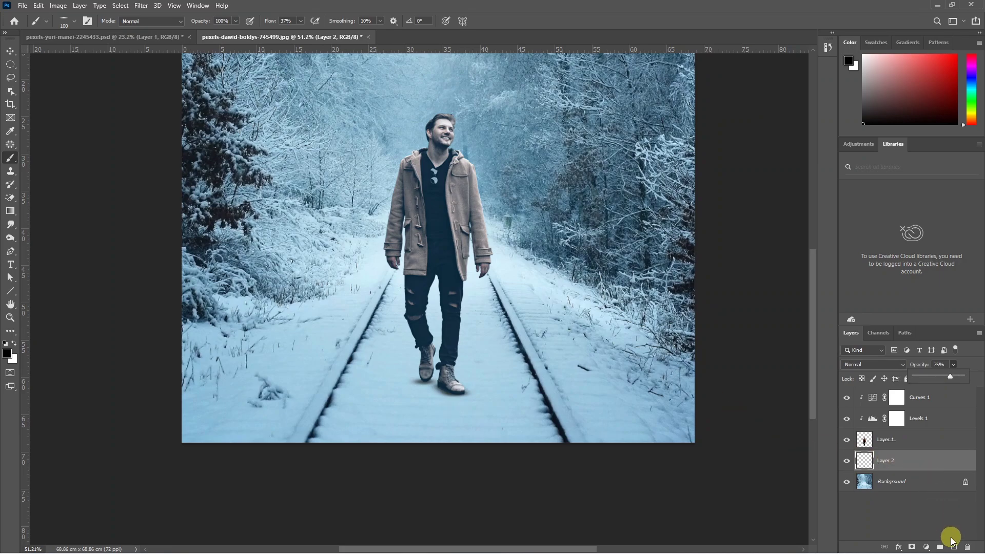
Step: On a new layer above Layer 2, paint a long black cast shadow from the shoes leftward across the snow and set it to Overlay
{"action": "left_click", "coordinate": [954, 546]}
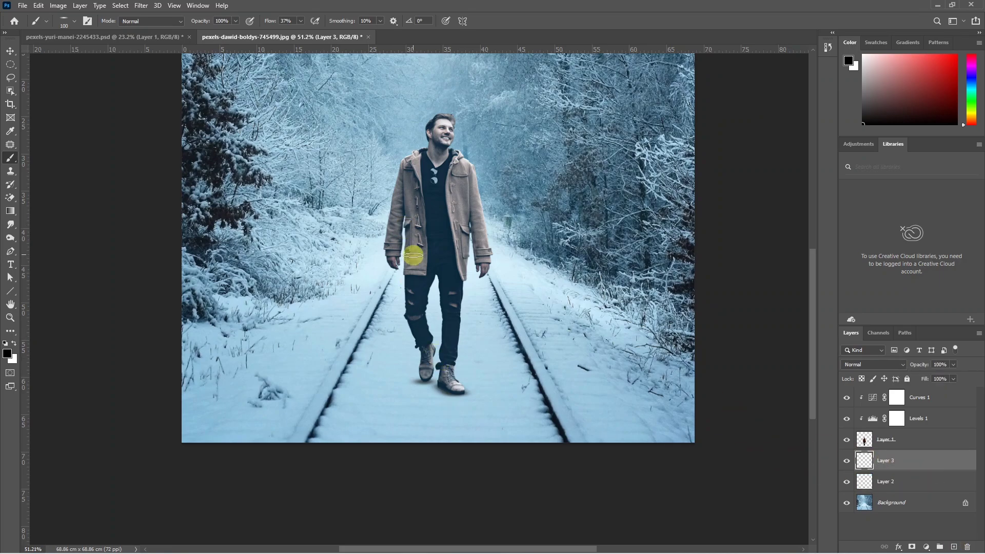
{"action": "scroll", "coordinate": [370, 431], "scroll_direction": "up", "scroll_amount": 2}
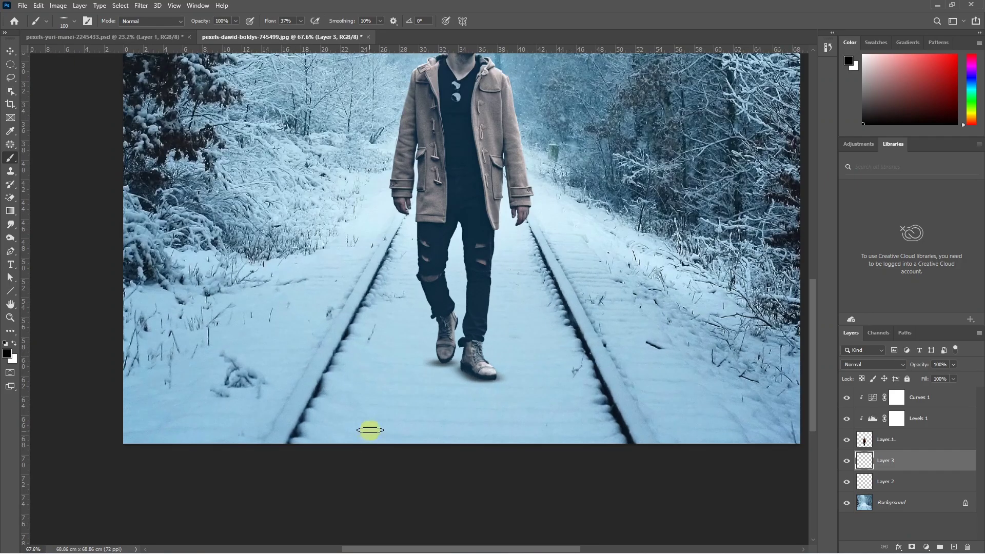
{"action": "scroll", "coordinate": [370, 430], "scroll_direction": "down", "scroll_amount": 1}
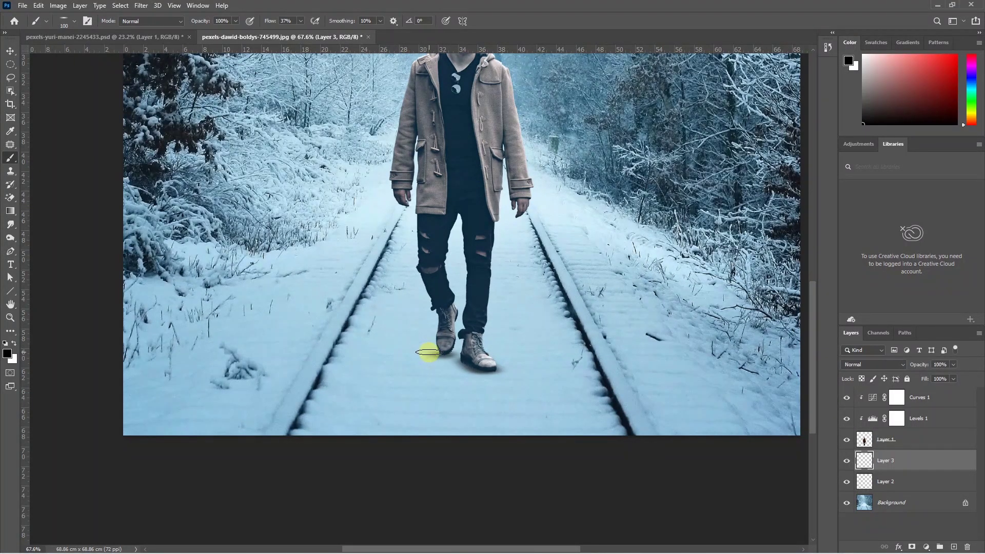
{"action": "left_click_drag", "start_coordinate": [428, 352], "coordinate": [335, 366]}
{"action": "mouse_move", "coordinate": [465, 366]}
{"action": "left_mouse_down"}
{"action": "mouse_move", "coordinate": [347, 393]}
{"action": "mouse_move", "coordinate": [336, 367]}
{"action": "mouse_move", "coordinate": [272, 390]}
{"action": "mouse_move", "coordinate": [331, 382]}
{"action": "mouse_move", "coordinate": [262, 398]}
{"action": "mouse_move", "coordinate": [286, 405]}
{"action": "mouse_move", "coordinate": [310, 397]}
{"action": "mouse_move", "coordinate": [254, 386]}
{"action": "mouse_move", "coordinate": [324, 392]}
{"action": "mouse_move", "coordinate": [314, 401]}
{"action": "mouse_move", "coordinate": [253, 382]}
{"action": "left_mouse_up"}
{"action": "scroll", "coordinate": [290, 395], "scroll_direction": "down", "scroll_amount": 3}
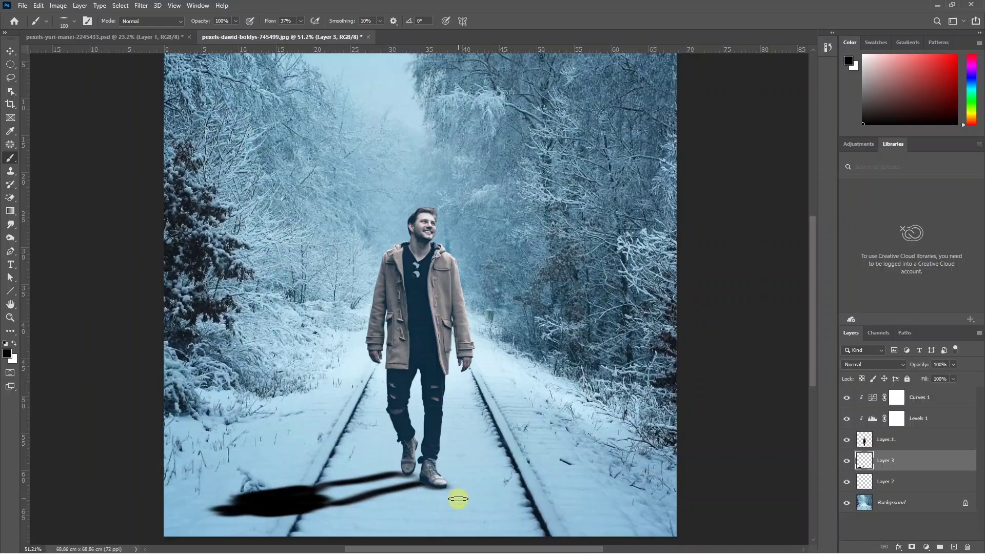
{"action": "left_click", "coordinate": [873, 365]}
{"action": "left_click", "coordinate": [871, 422]}
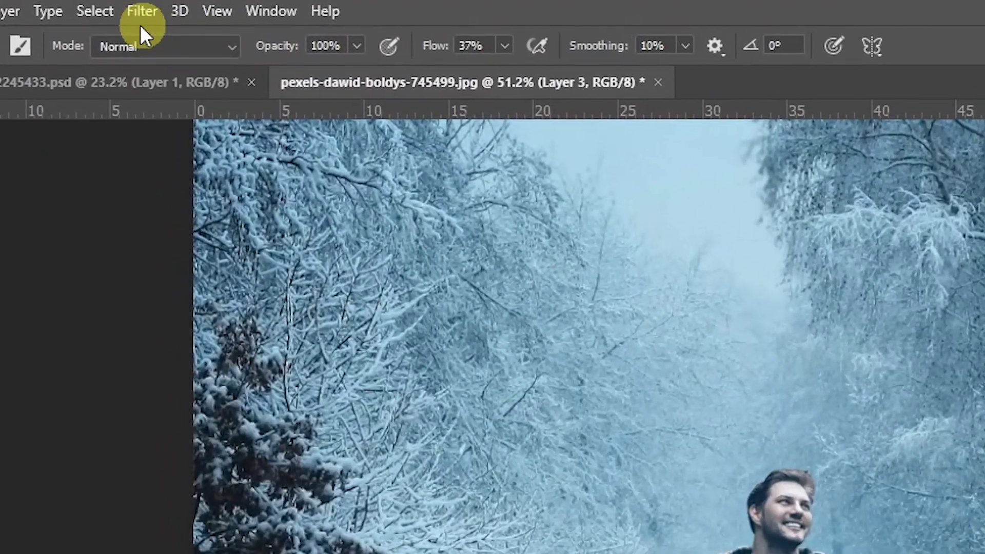
Step: Soften the cast shadow with Gaussian Blur and open its layer's opacity setting
{"action": "left_click", "coordinate": [139, 6]}
{"action": "mouse_move", "coordinate": [177, 312]}
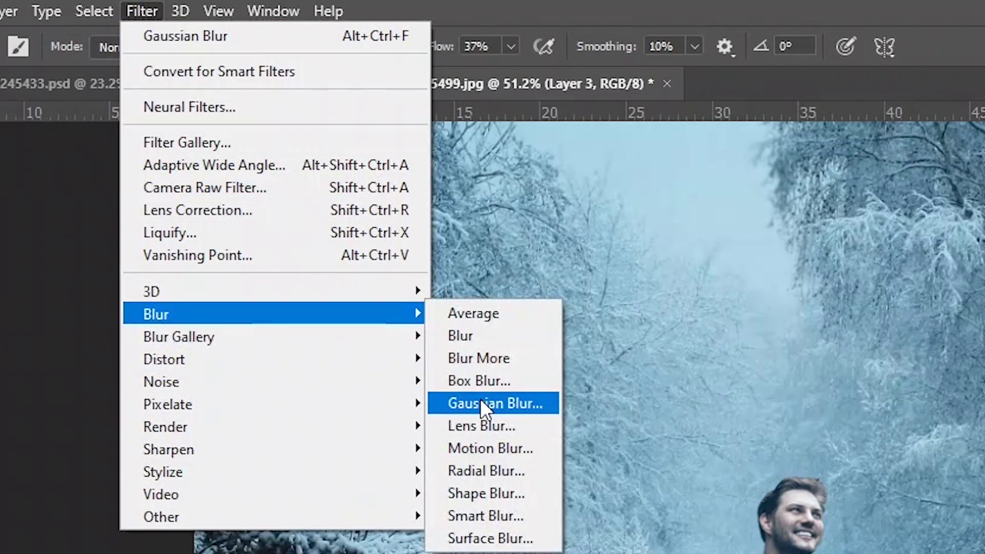
{"action": "left_click", "coordinate": [480, 399]}
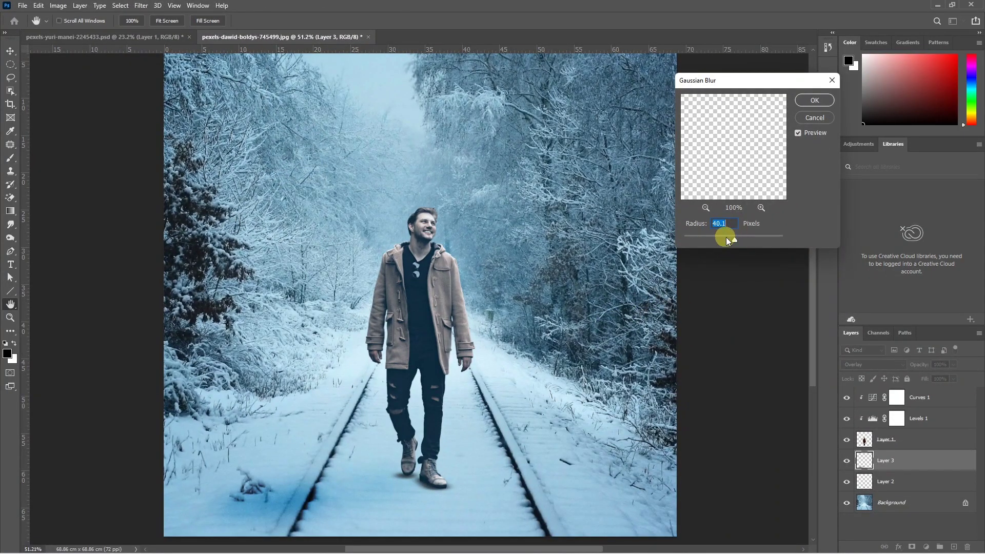
{"action": "mouse_move", "coordinate": [729, 240]}
{"action": "left_mouse_down"}
{"action": "mouse_move", "coordinate": [717, 241]}
{"action": "mouse_move", "coordinate": [725, 240]}
{"action": "left_mouse_up"}
{"action": "left_click", "coordinate": [815, 100]}
{"action": "left_click", "coordinate": [953, 364]}
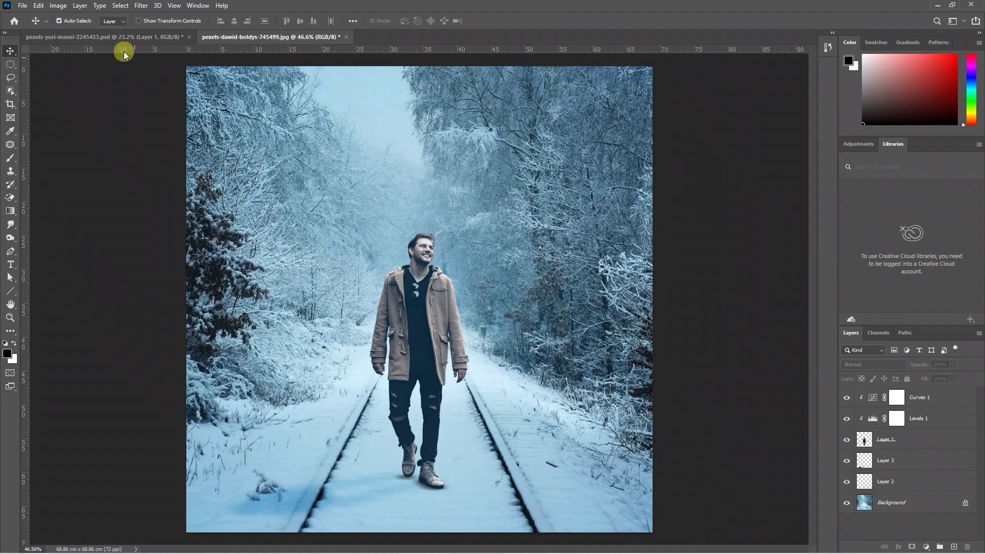
Step: Copy the original cut-out man from pexels-yuri-manei-2245433.psd into the railway image, beside the color-matched man
{"action": "left_click", "coordinate": [100, 37]}
{"action": "left_click_drag", "start_coordinate": [415, 311], "coordinate": [567, 396]}
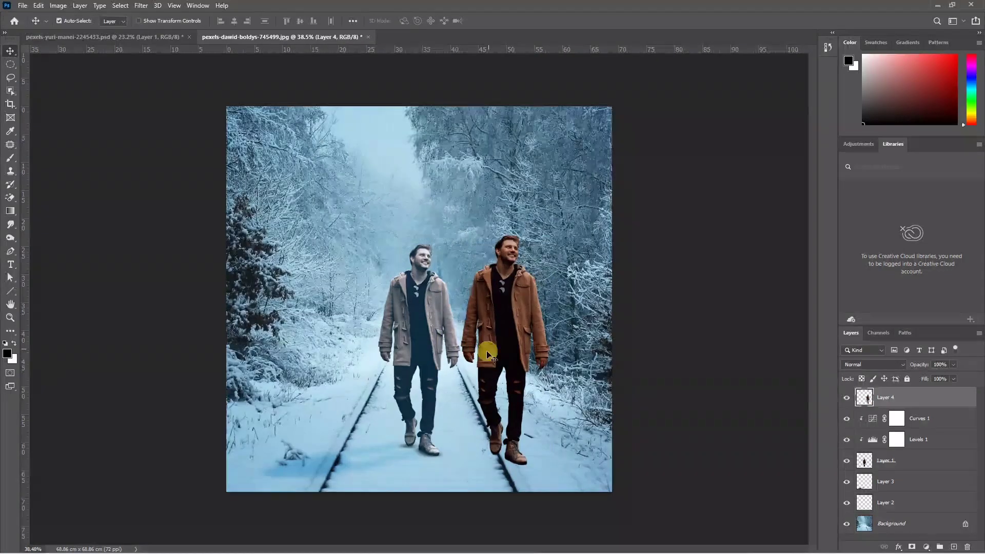
Step: Move the original cut-out man slightly away from the color-matched man to compare the two
{"action": "scroll", "coordinate": [486, 350], "scroll_direction": "up", "scroll_amount": 2}
{"action": "left_click_drag", "start_coordinate": [487, 350], "coordinate": [528, 379]}
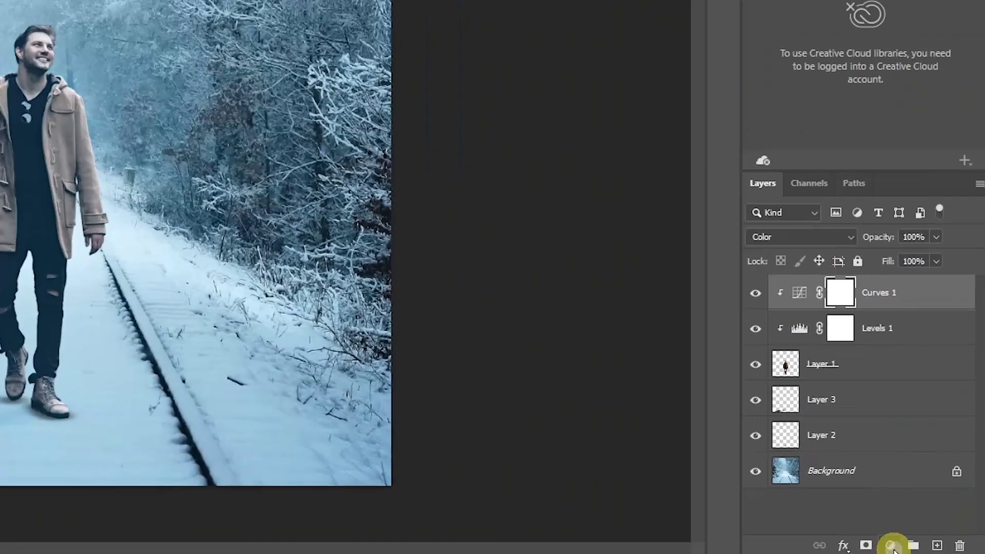
Step: Add a Color Balance adjustment above Curves 1, shifting midtones toward cyan and setting highlights to Cyan-Red -17 and Yellow-Blue +6
{"action": "left_click", "coordinate": [927, 547]}
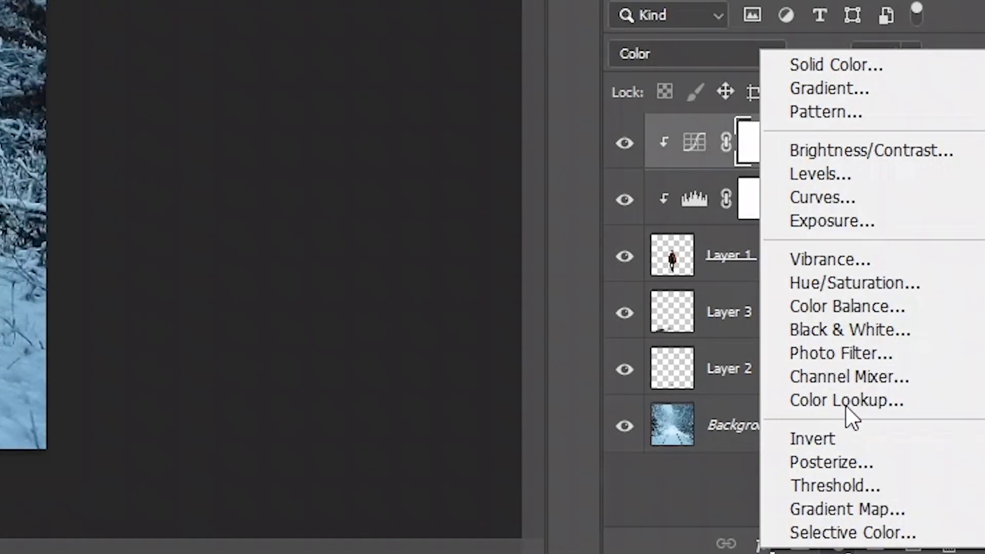
{"action": "left_click", "coordinate": [849, 304]}
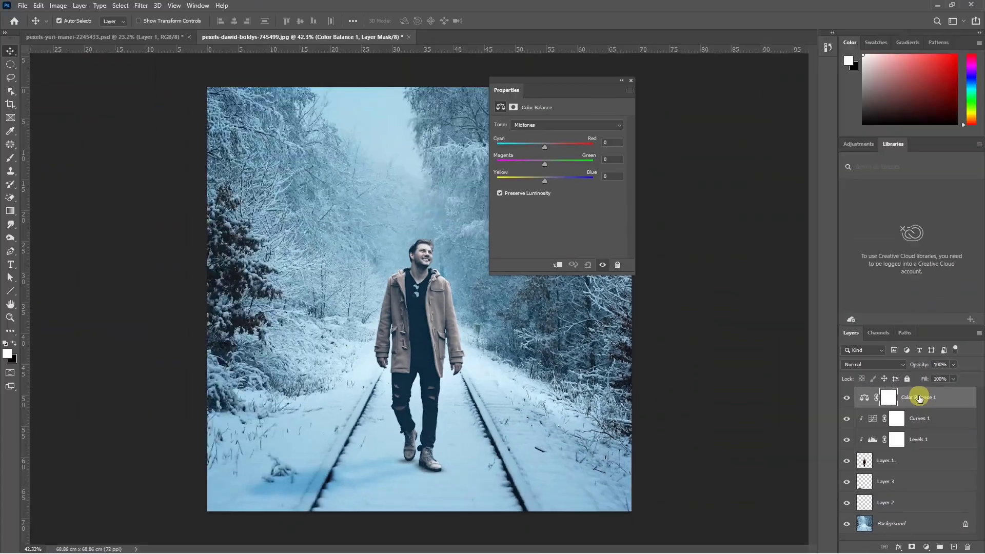
{"action": "mouse_move", "coordinate": [545, 147]}
{"action": "left_mouse_down"}
{"action": "mouse_move", "coordinate": [551, 180]}
{"action": "mouse_move", "coordinate": [541, 142]}
{"action": "left_mouse_up"}
{"action": "left_click", "coordinate": [554, 127]}
{"action": "left_click", "coordinate": [555, 134]}
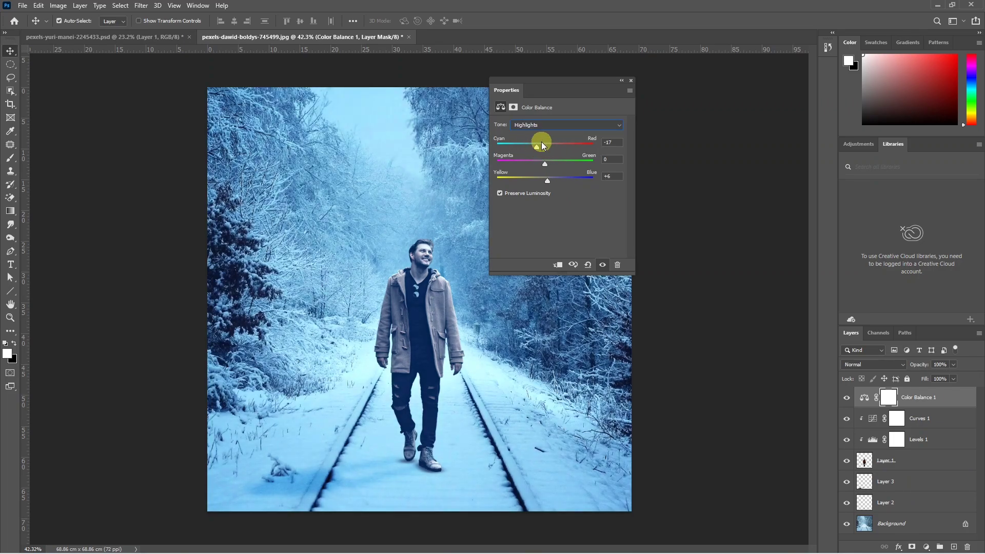
{"action": "left_click", "coordinate": [632, 82]}
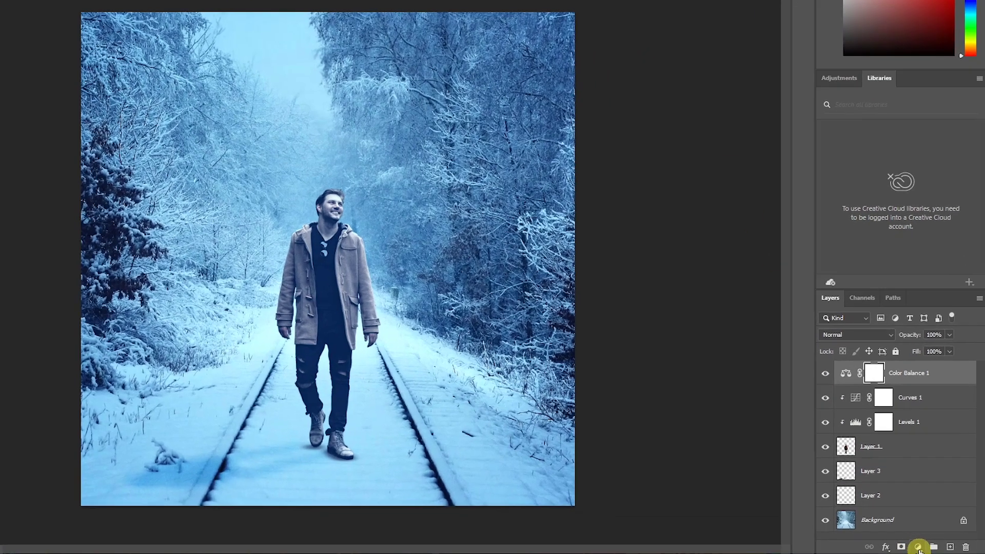
Step: Add a Vibrance adjustment above the Color Balance layer with Vibrance +13 and Saturation +7
{"action": "left_click", "coordinate": [927, 547]}
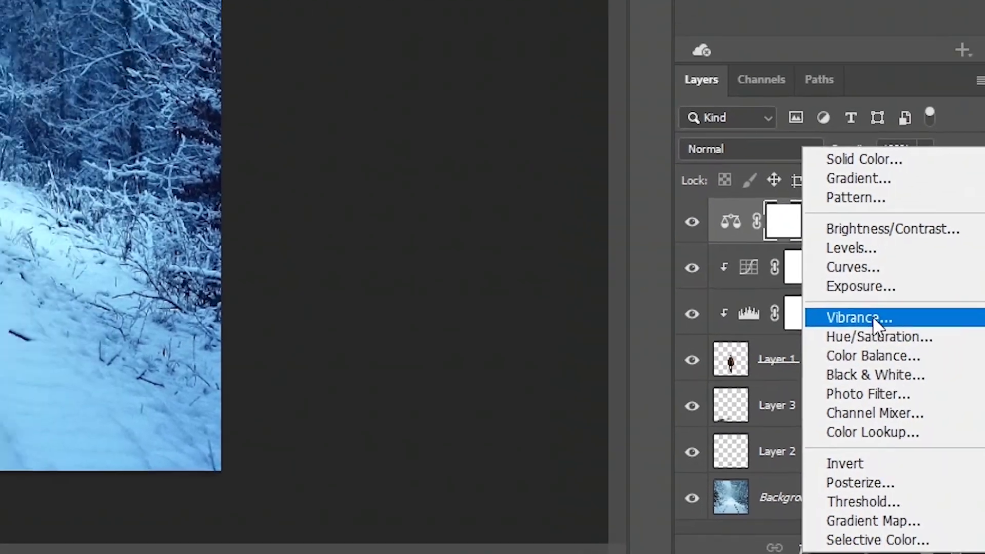
{"action": "left_click", "coordinate": [873, 316]}
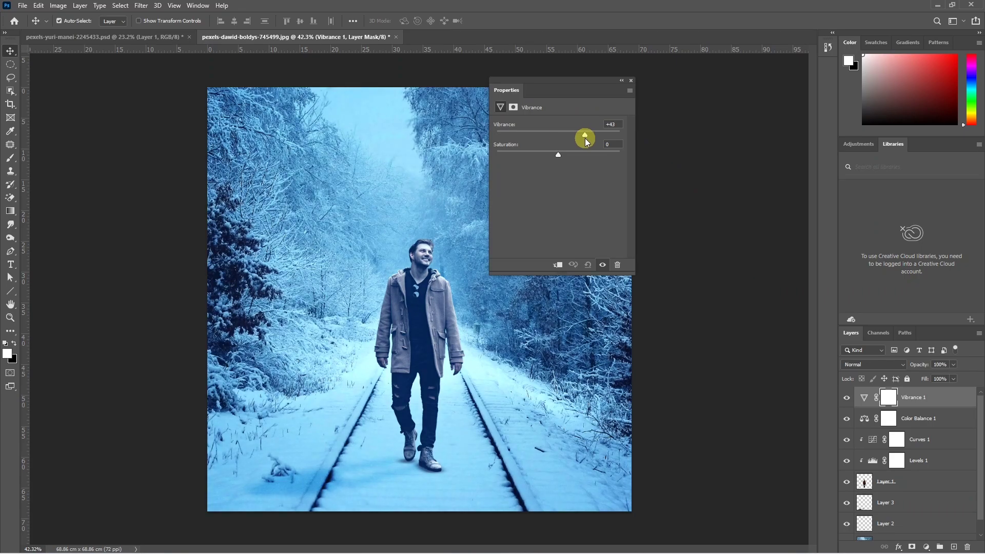
{"action": "mouse_move", "coordinate": [571, 155]}
{"action": "left_mouse_down"}
{"action": "mouse_move", "coordinate": [543, 154]}
{"action": "mouse_move", "coordinate": [563, 154]}
{"action": "left_mouse_up"}
{"action": "left_click", "coordinate": [565, 135]}
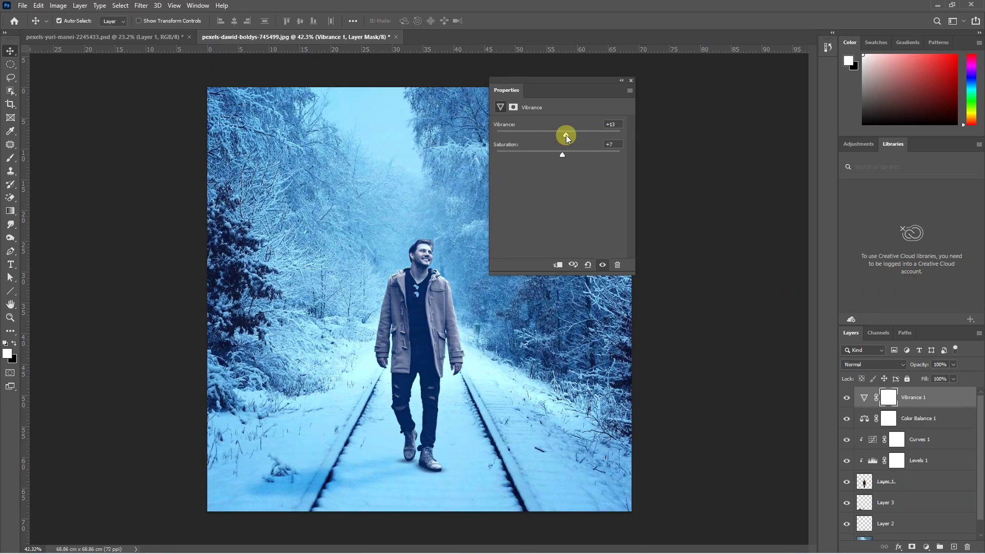